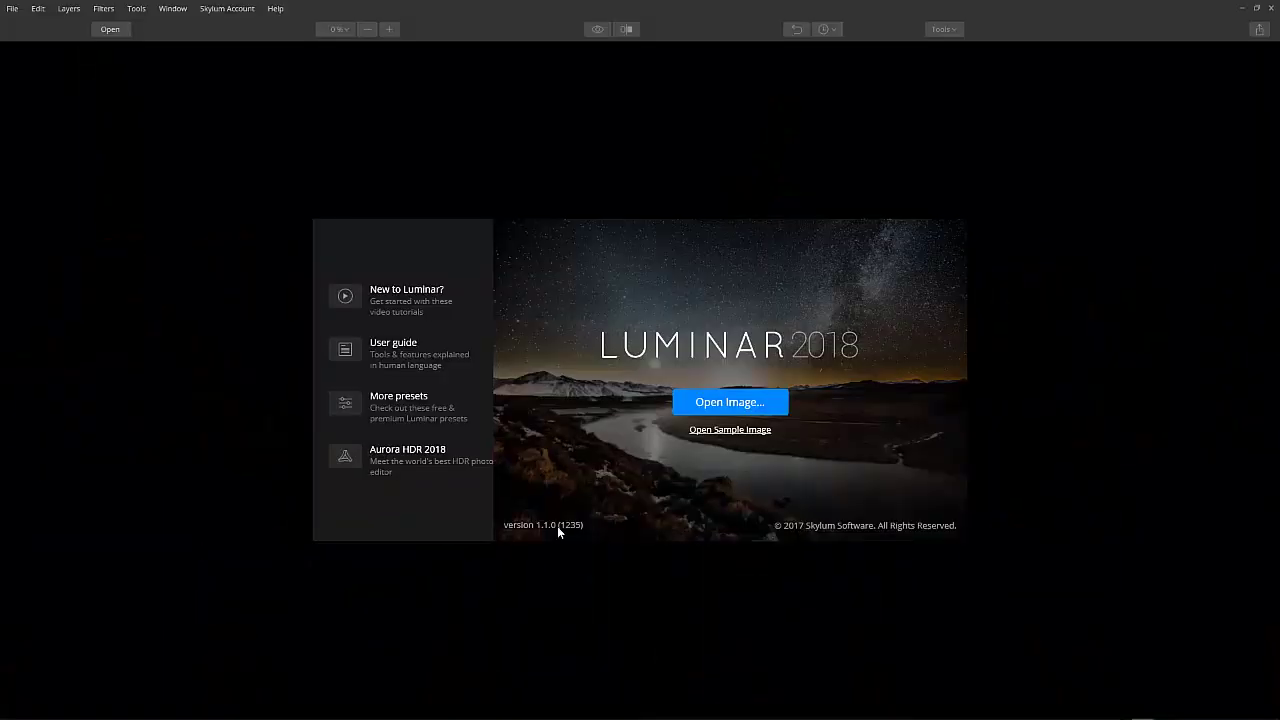
# Open snow-3059974_1920.jpg in Luminar 2018 as the base photo
pyautogui.click(717, 403)
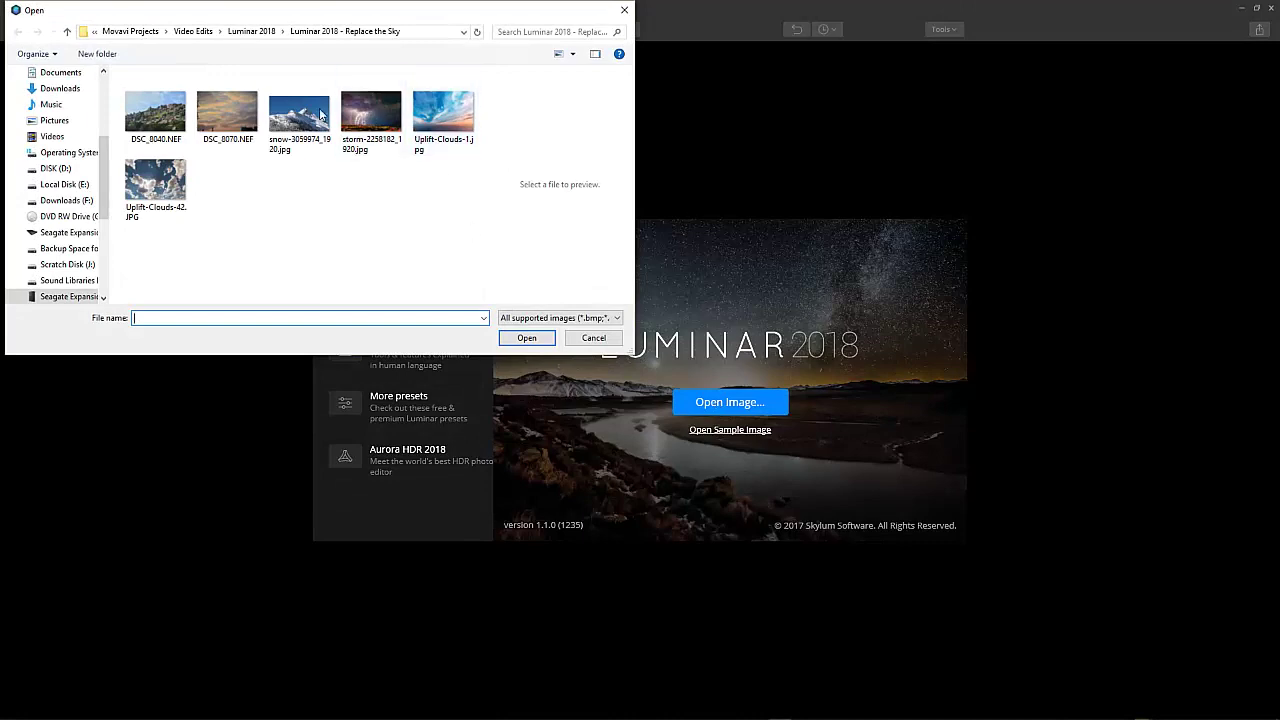
pyautogui.click(300, 112)
pyautogui.click(518, 338)
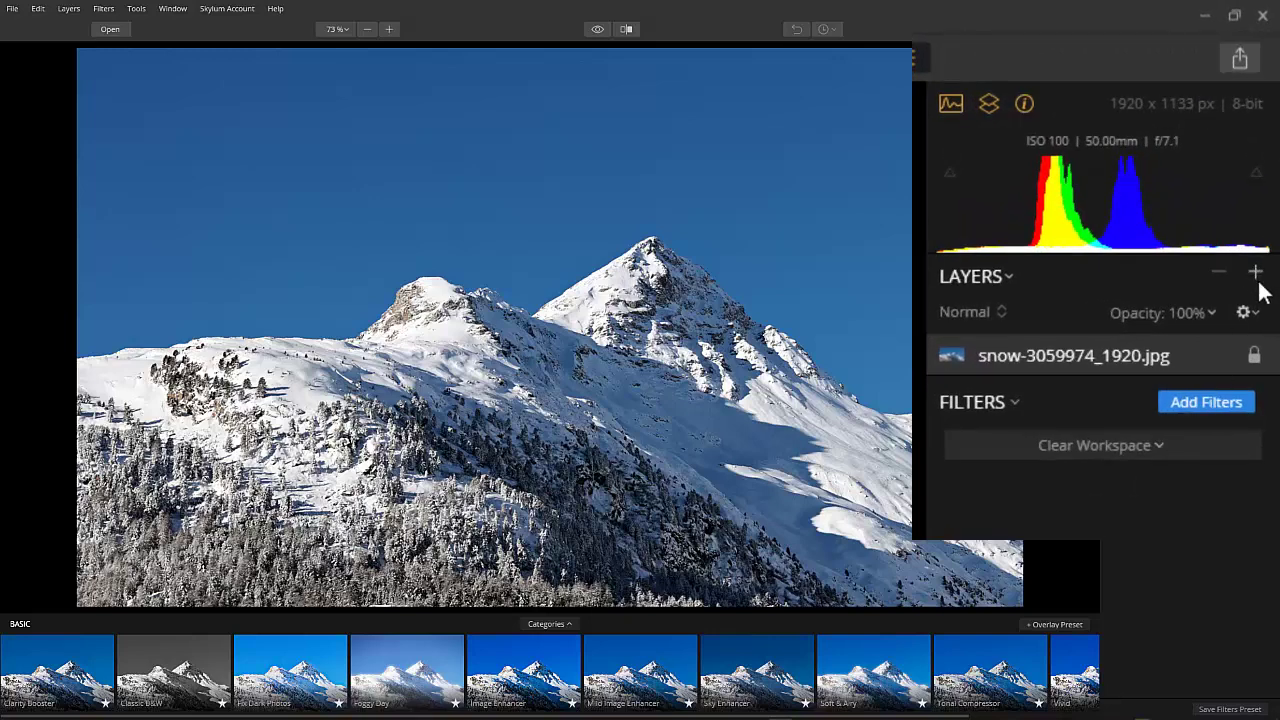
# Add Uplift-Clouds-1.jpg as a new image layer above the mountain photo
pyautogui.click(1256, 274)
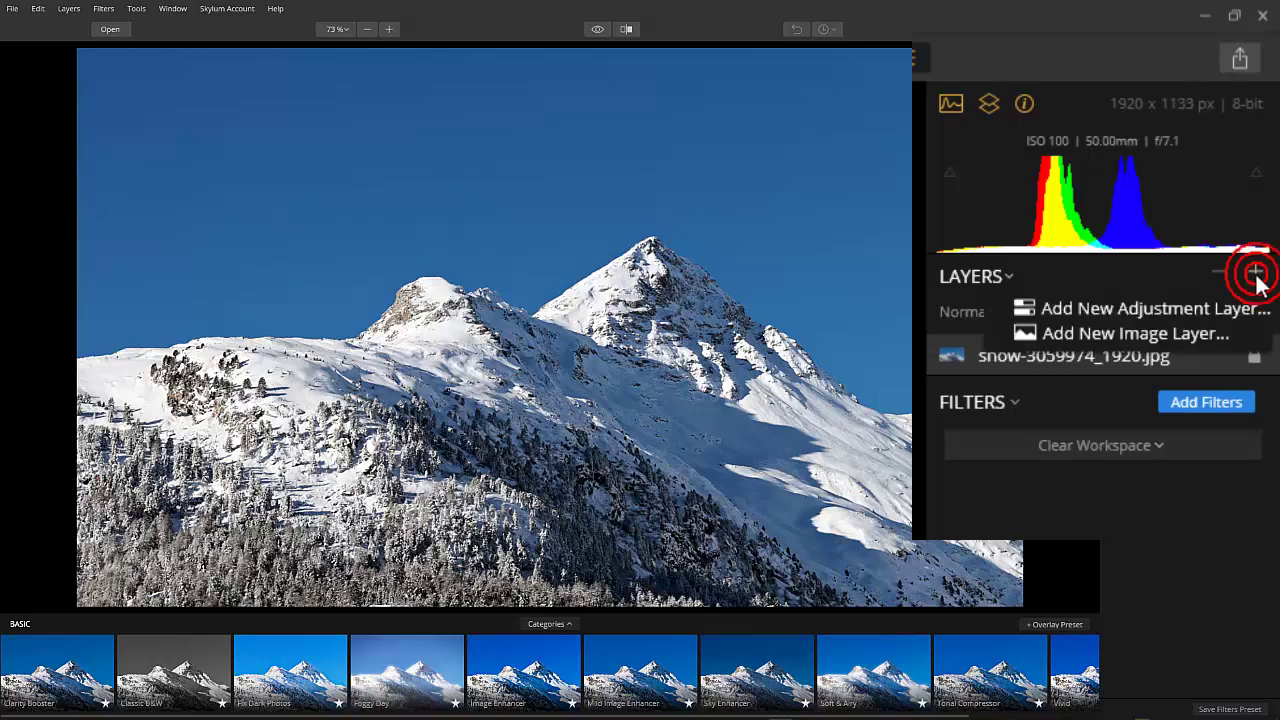
pyautogui.click(1229, 336)
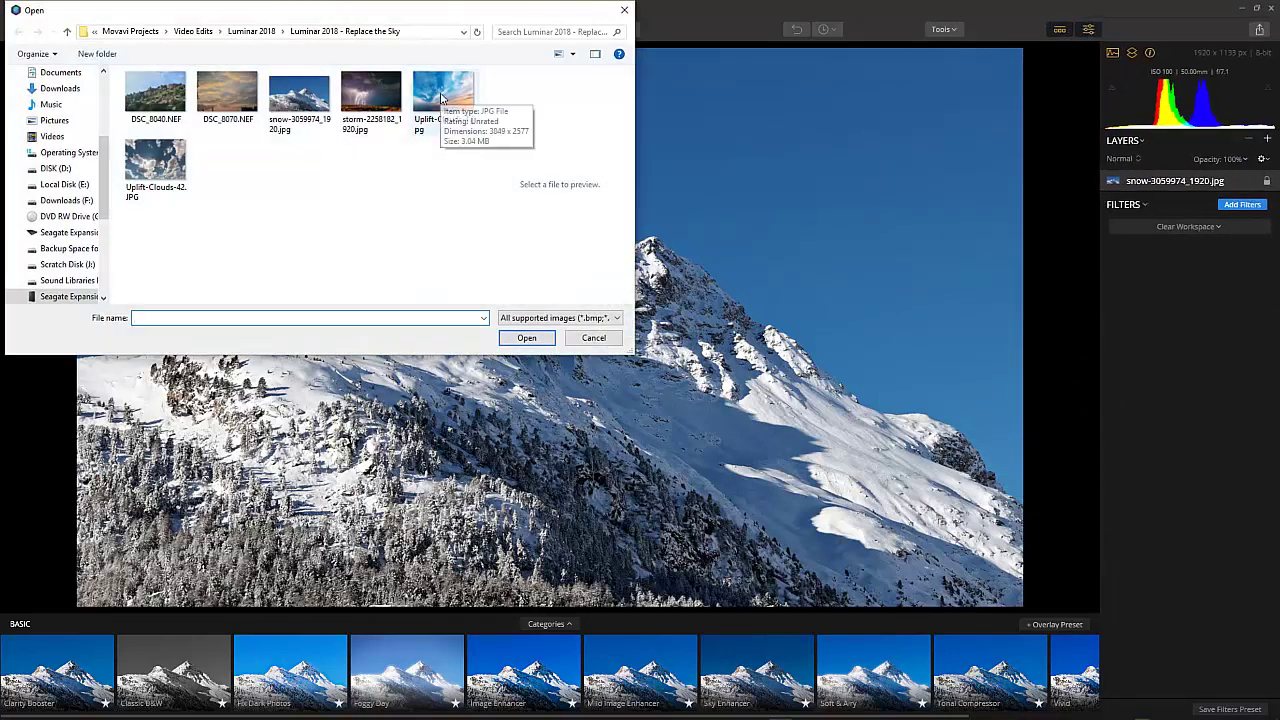
pyautogui.click(442, 96)
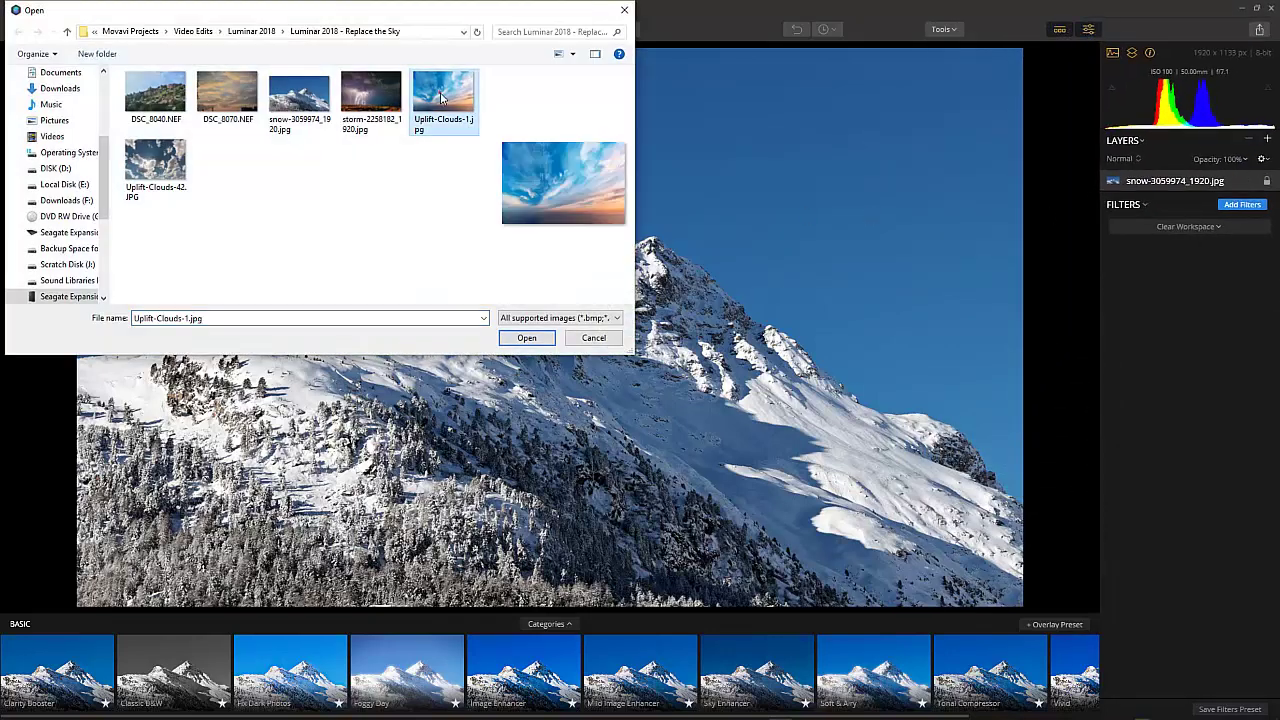
pyautogui.click(524, 338)
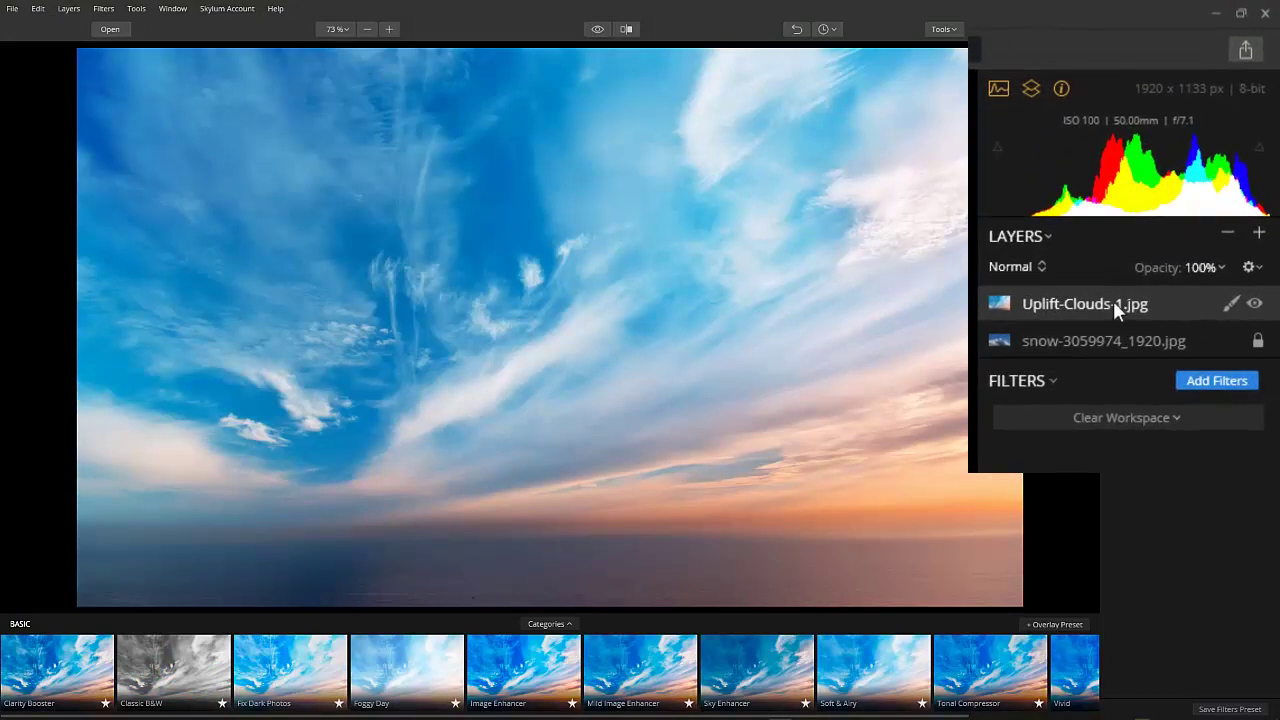
# Drop the Uplift-Clouds layer opacity to about 62% so the mountains show through
pyautogui.click(1221, 267)
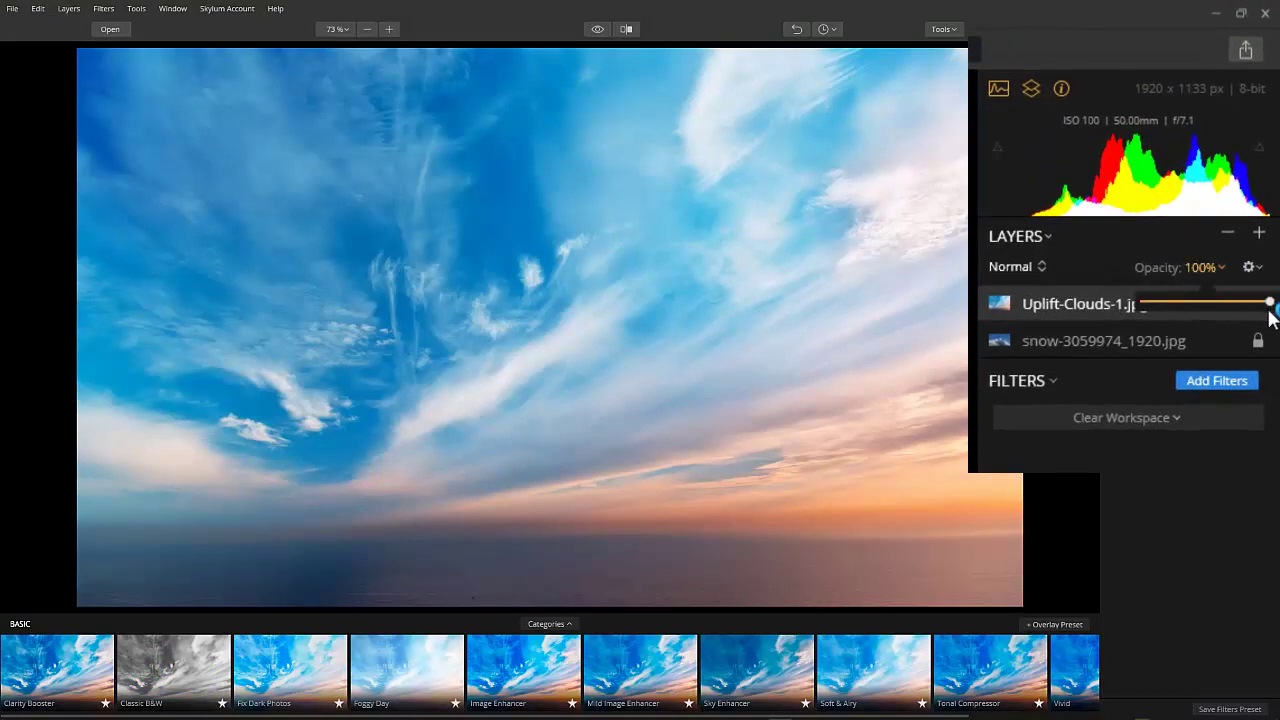
pyautogui.moveTo(1268, 305); pyautogui.dragTo(1234, 305)
pyautogui.moveTo(1248, 220); pyautogui.dragTo(1247, 186)
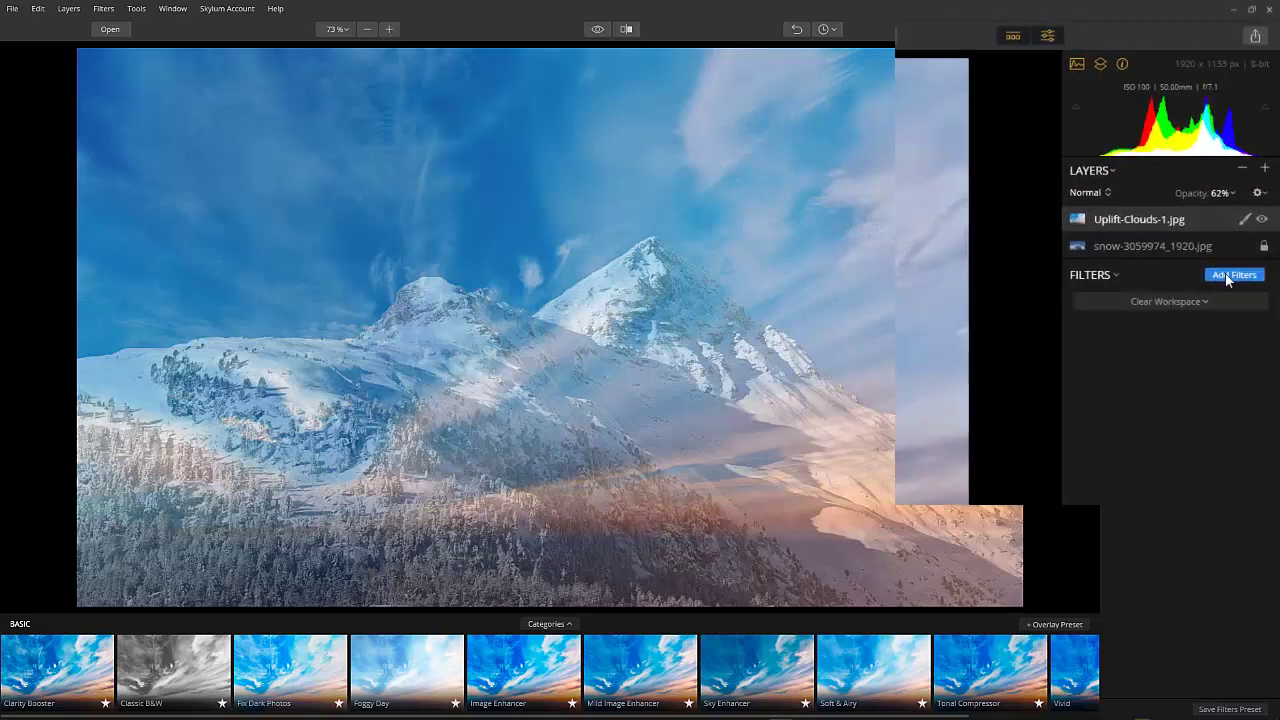
# Add the Essential Develop filter to the cloud layer and show its Transform settings
pyautogui.click(1228, 280)
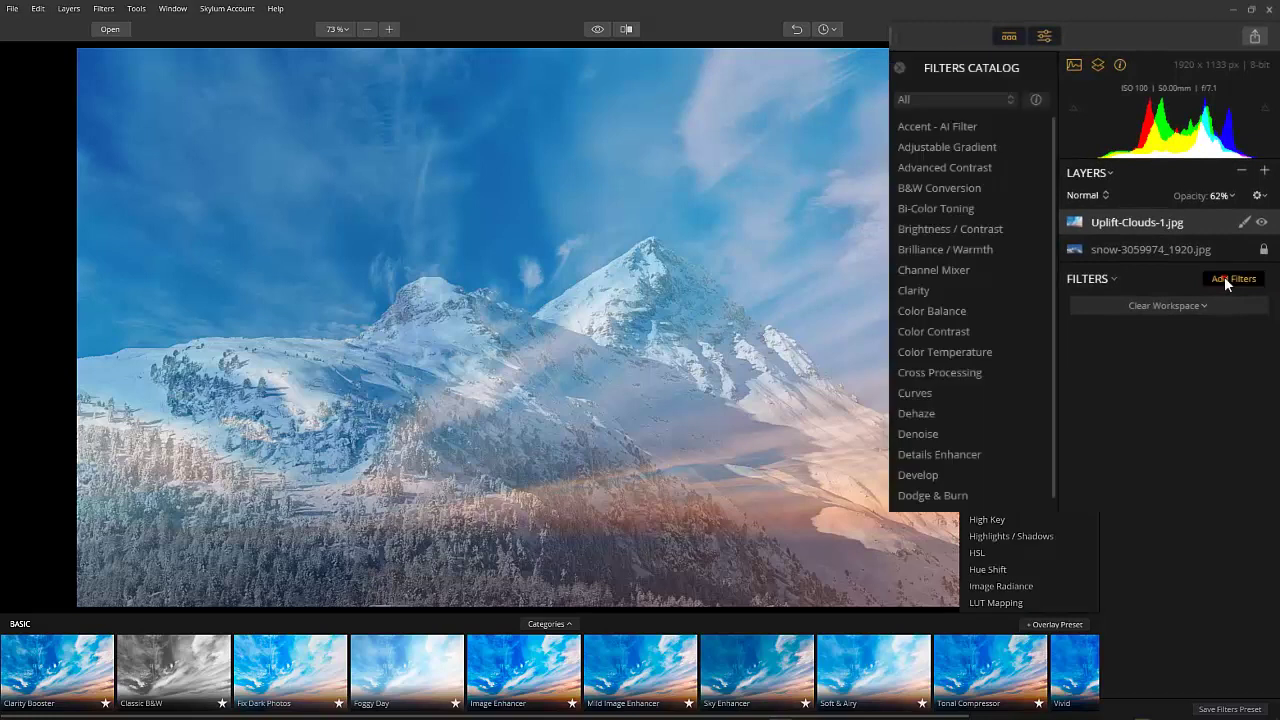
pyautogui.click(1008, 101)
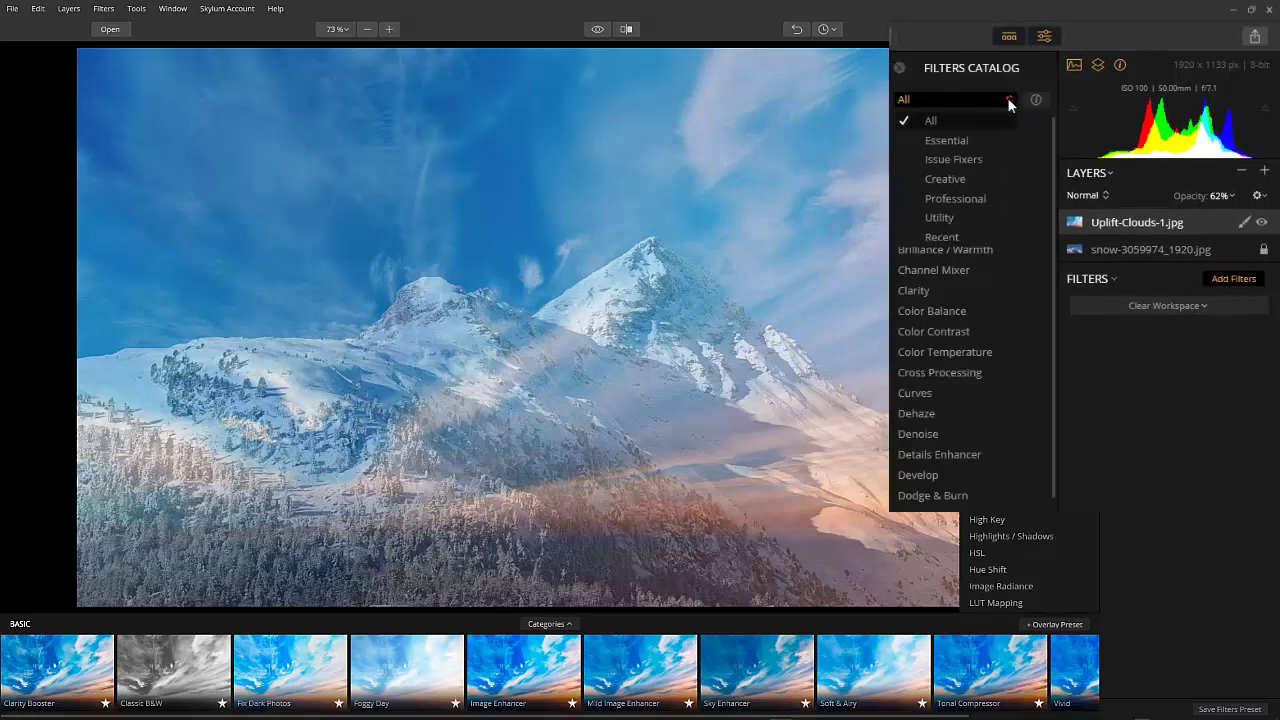
pyautogui.click(976, 140)
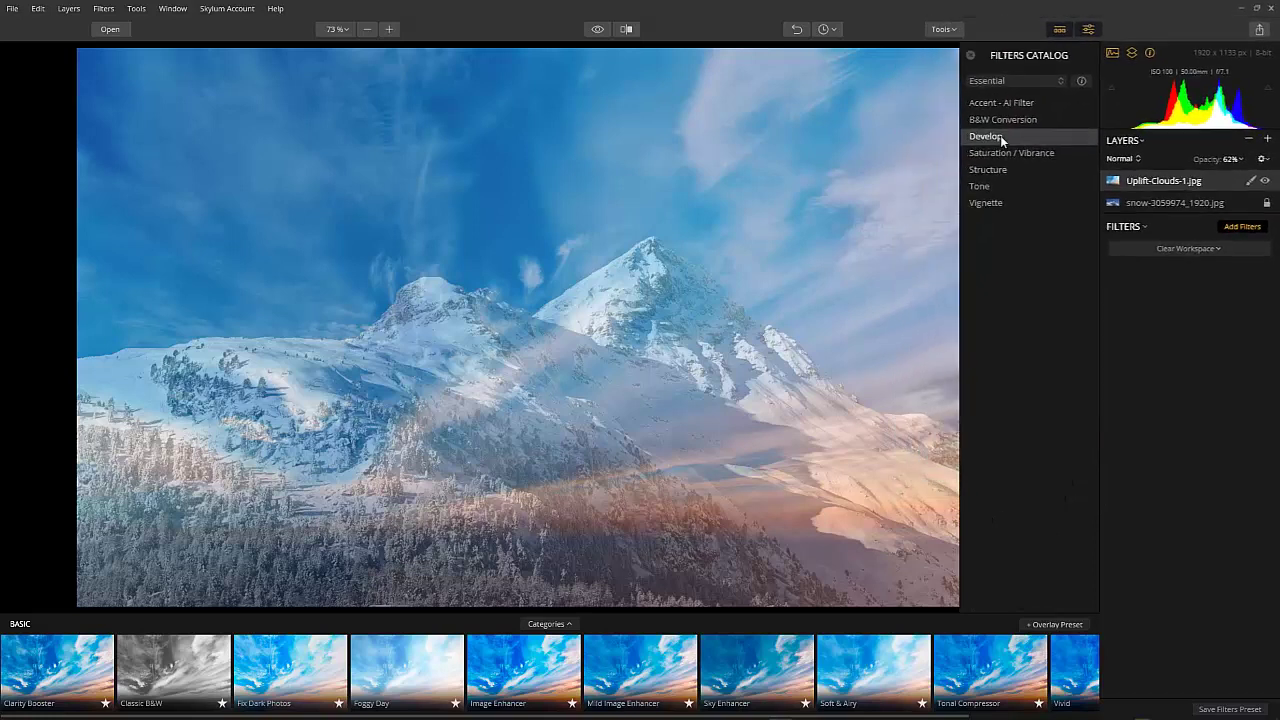
pyautogui.click(1009, 137)
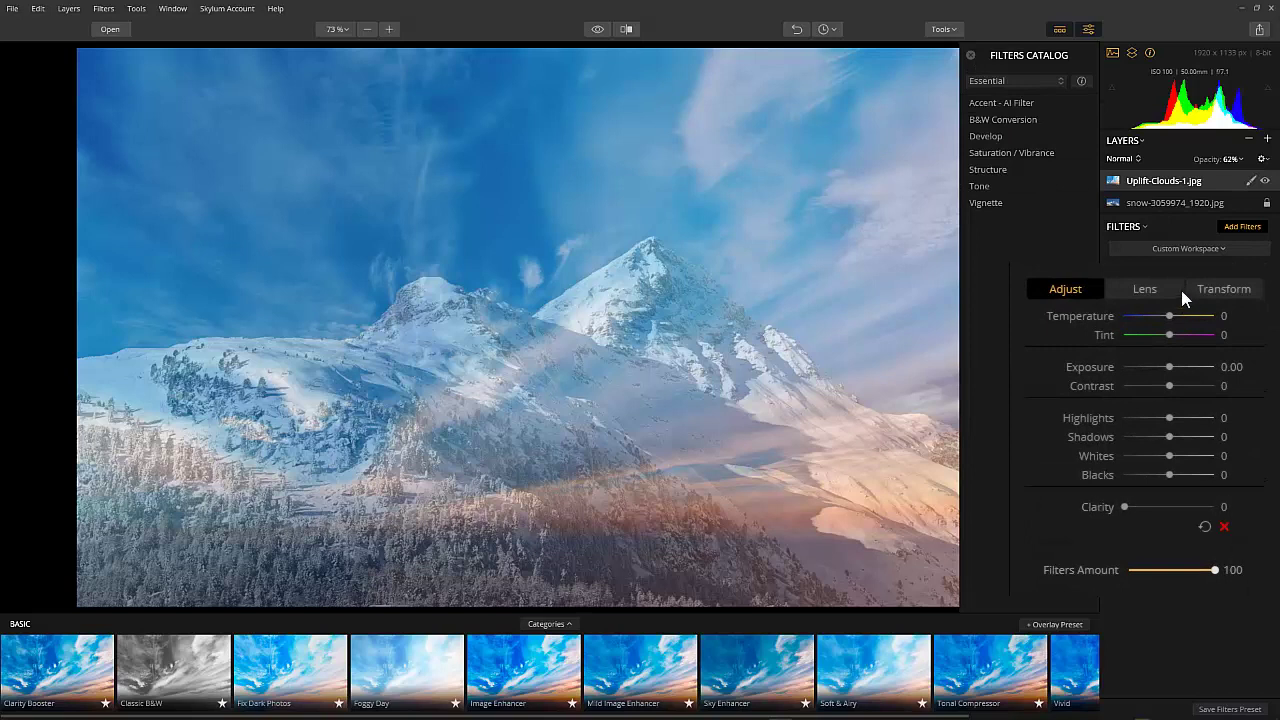
pyautogui.click(1241, 291)
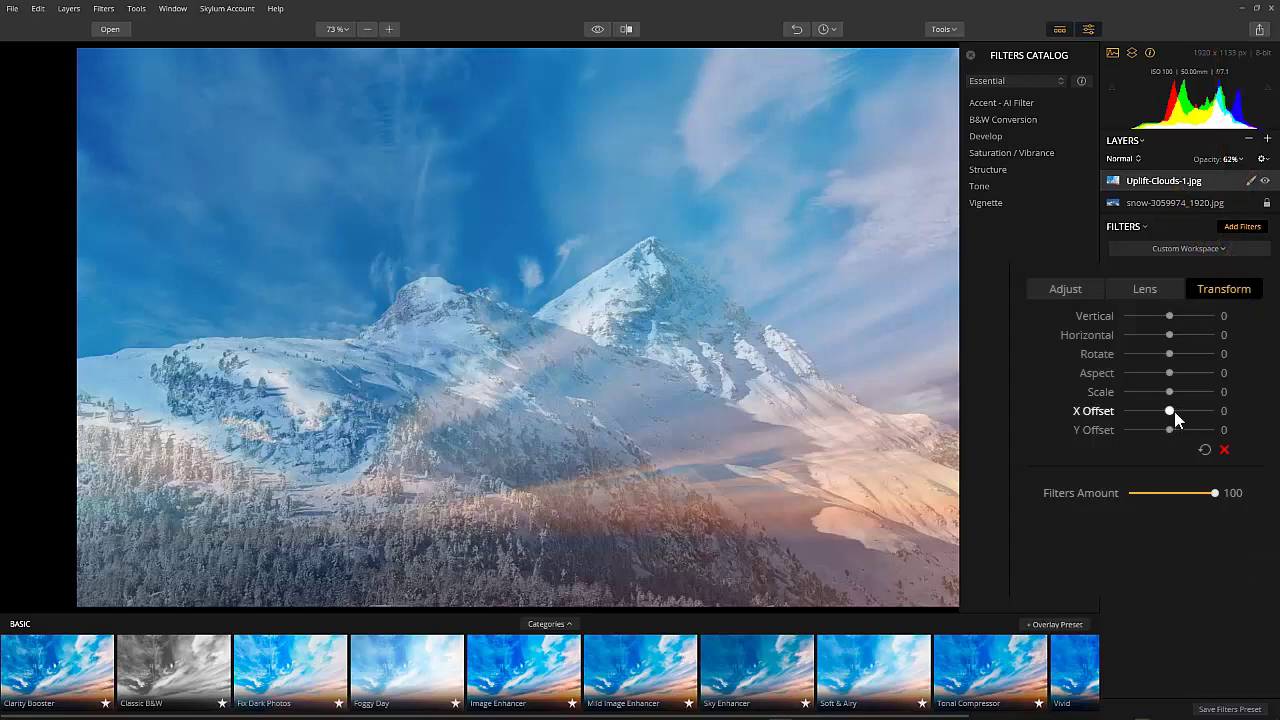
# Raise the cloud layer opacity to 75%
pyautogui.click(1230, 158)
pyautogui.moveTo(1243, 180); pyautogui.dragTo(1257, 182)
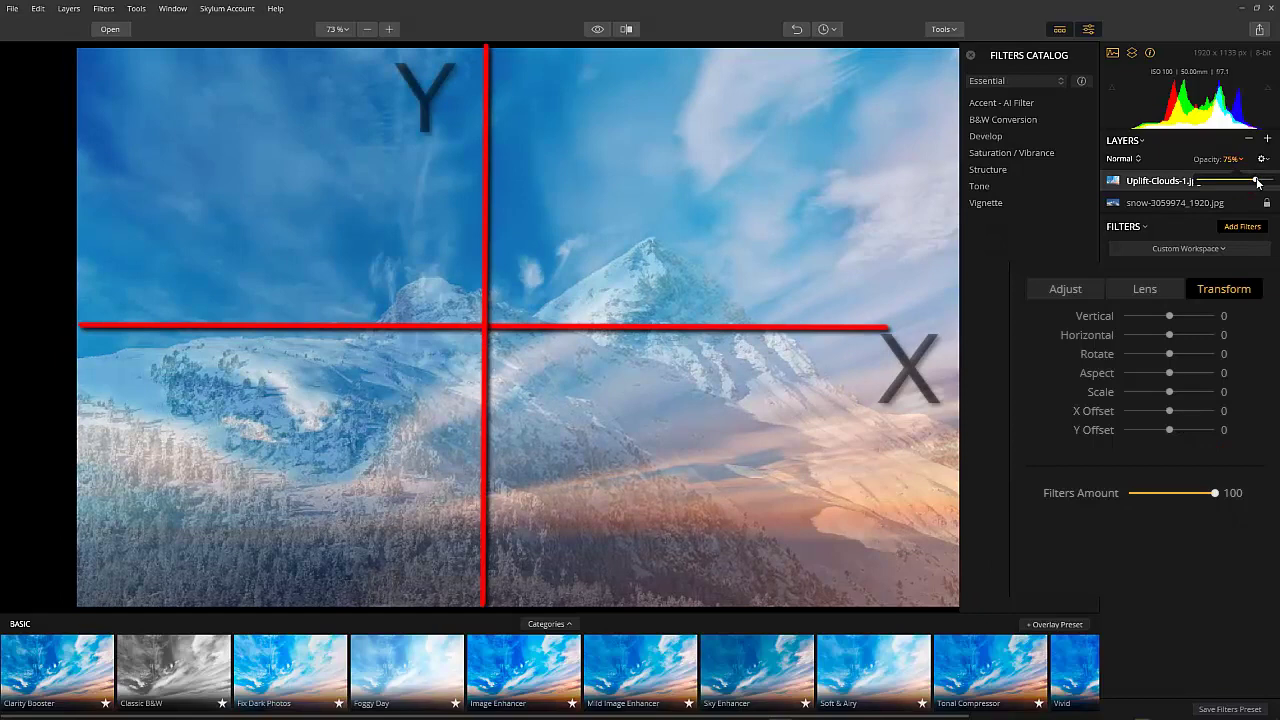
pyautogui.moveTo(1170, 315); pyautogui.dragTo(1135, 373)
# Reset horizontal perspective, rotation, aspect and scale of the cloud layer back to 0
pyautogui.doubleClick(1184, 337)
pyautogui.doubleClick(1200, 356)
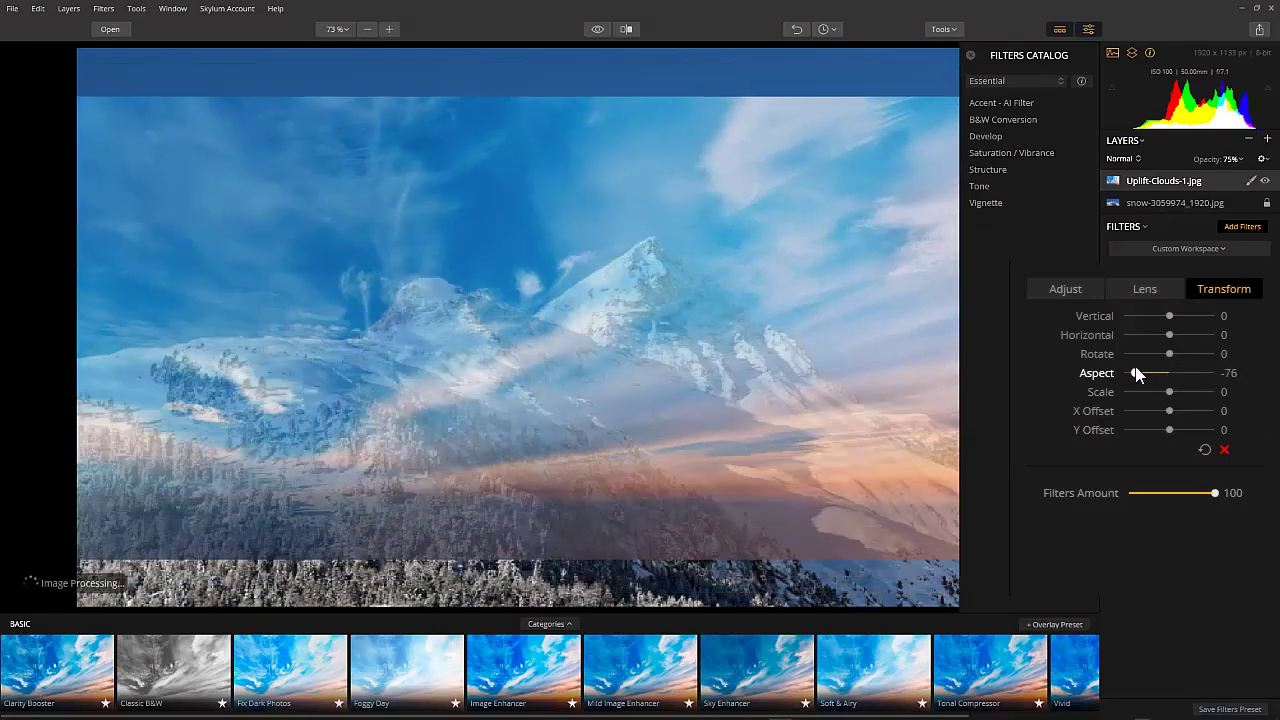
pyautogui.doubleClick(1135, 373)
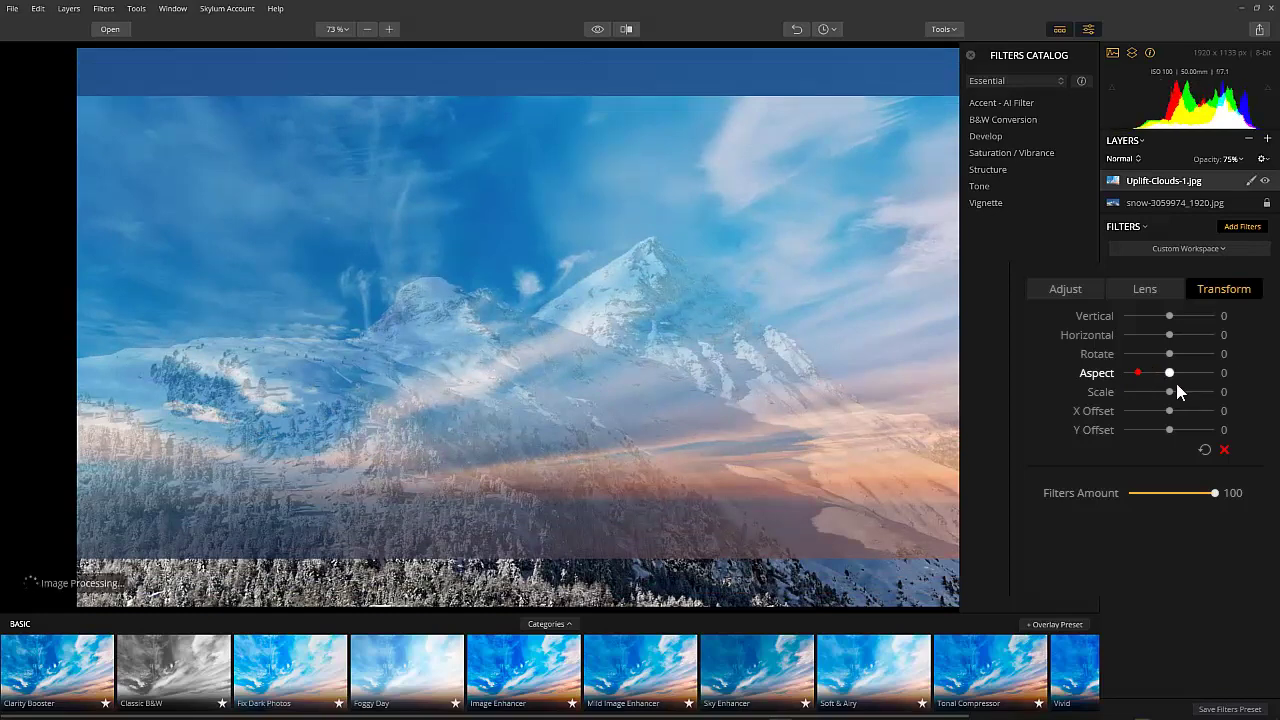
pyautogui.moveTo(1169, 392); pyautogui.dragTo(1134, 396)
pyautogui.doubleClick(1134, 396)
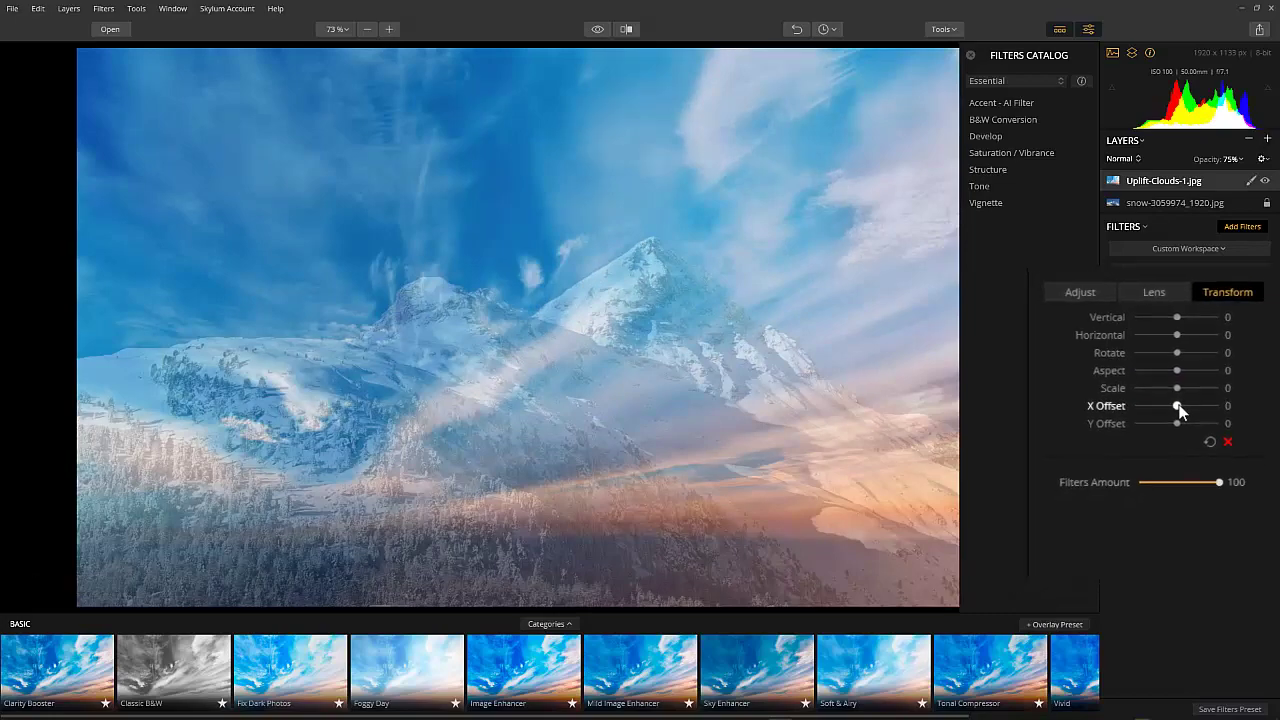
# Shift the clouds upward to a Y Offset of 53 and lower the layer opacity
pyautogui.moveTo(1184, 402); pyautogui.dragTo(1225, 391)
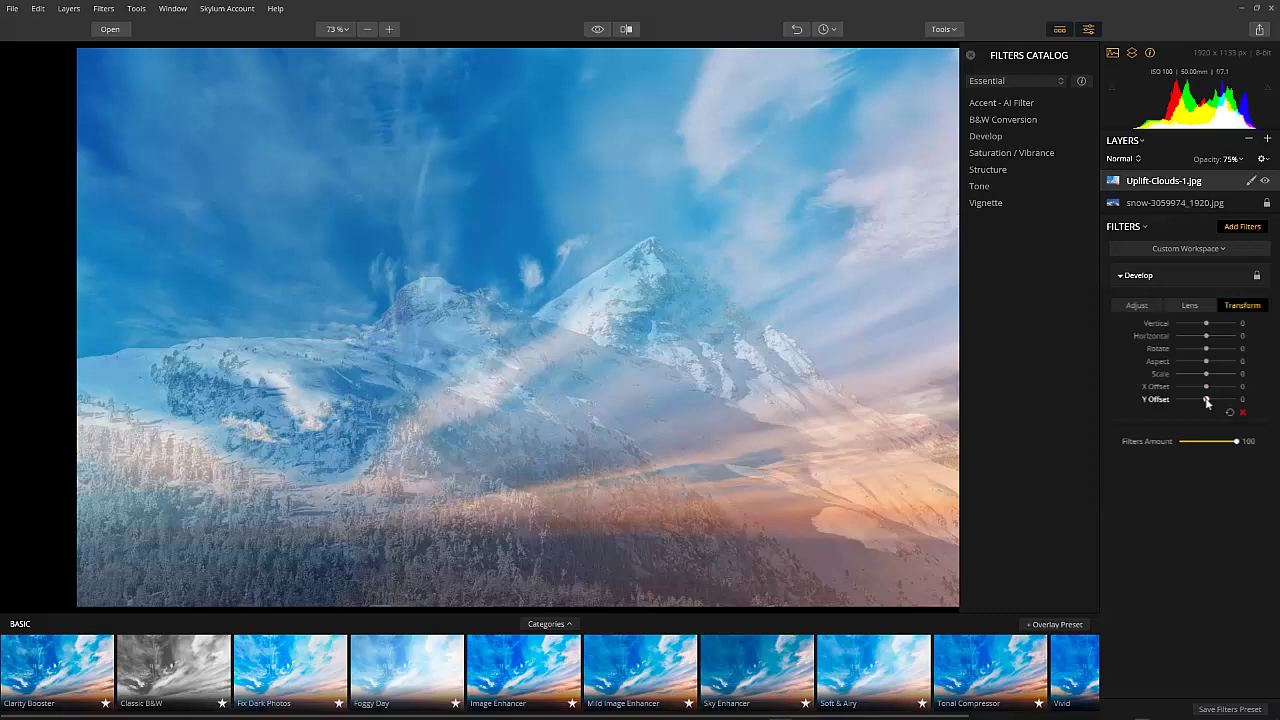
pyautogui.moveTo(1206, 400); pyautogui.dragTo(1223, 399)
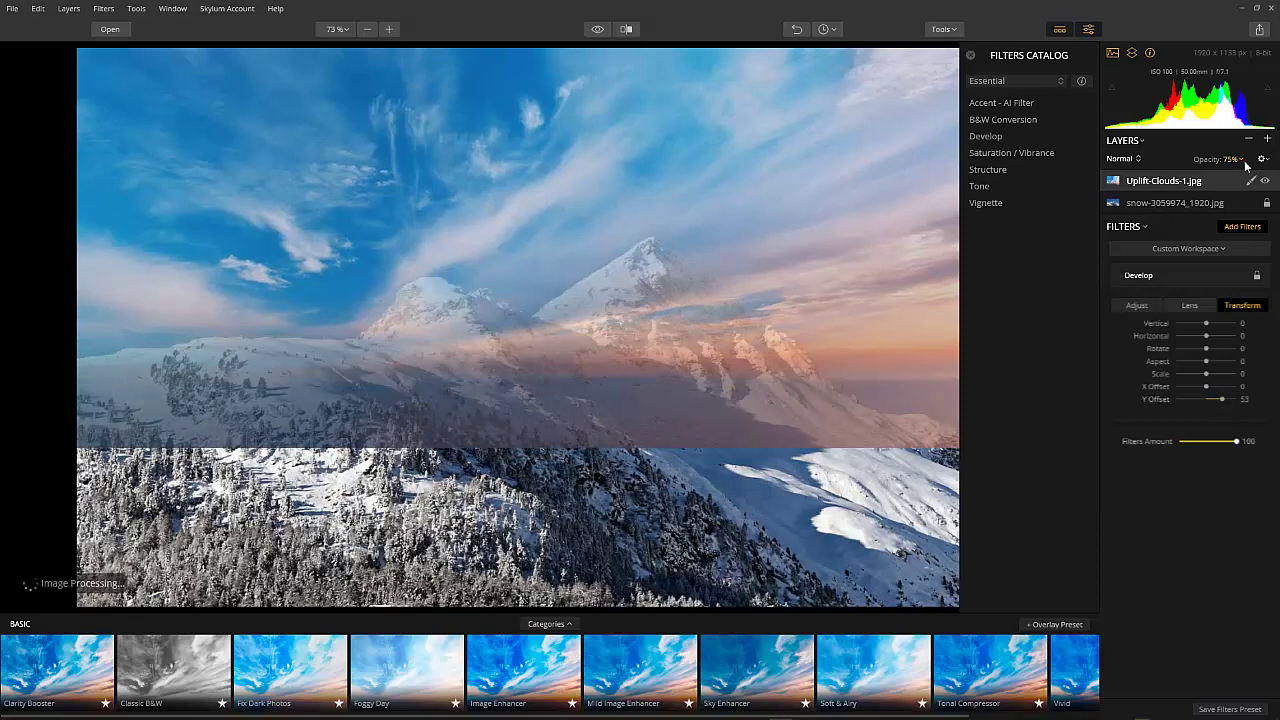
pyautogui.click(1232, 159)
pyautogui.moveTo(1256, 181); pyautogui.dragTo(1245, 181)
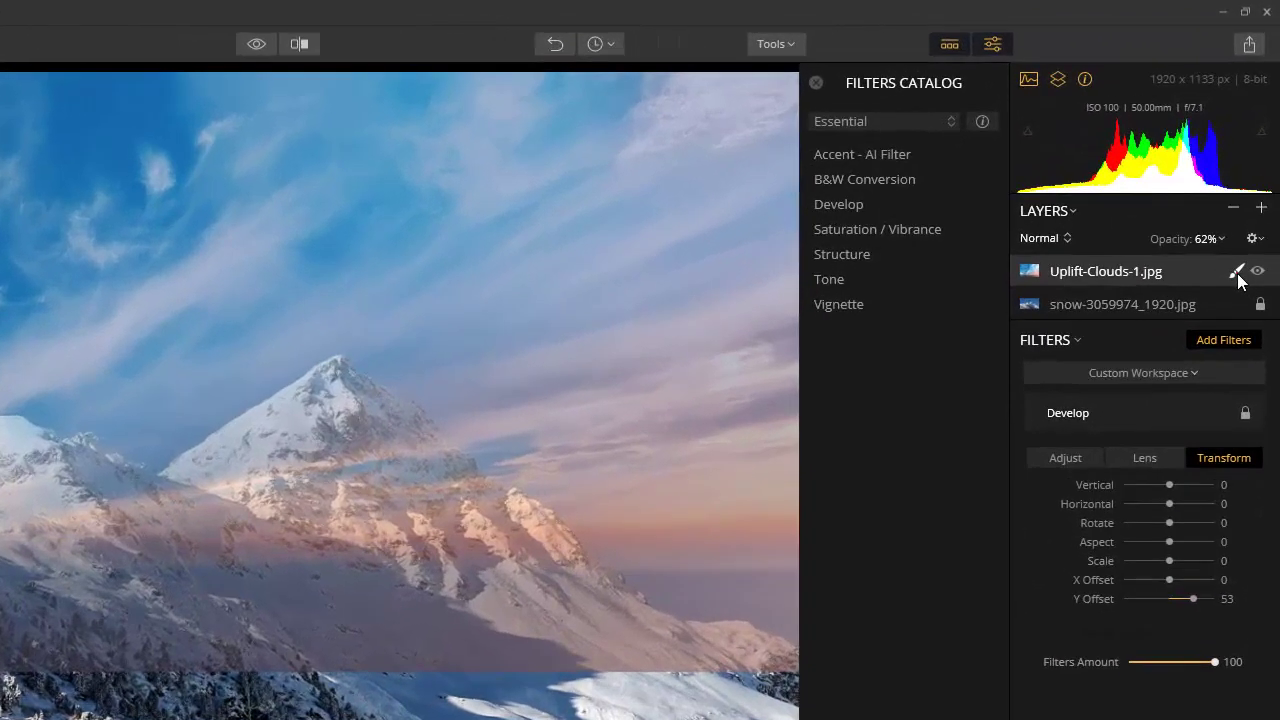
# Brush-mask the cloud layer at 84% opacity into the sky and lower Y Offset to 36
pyautogui.click(1250, 183)
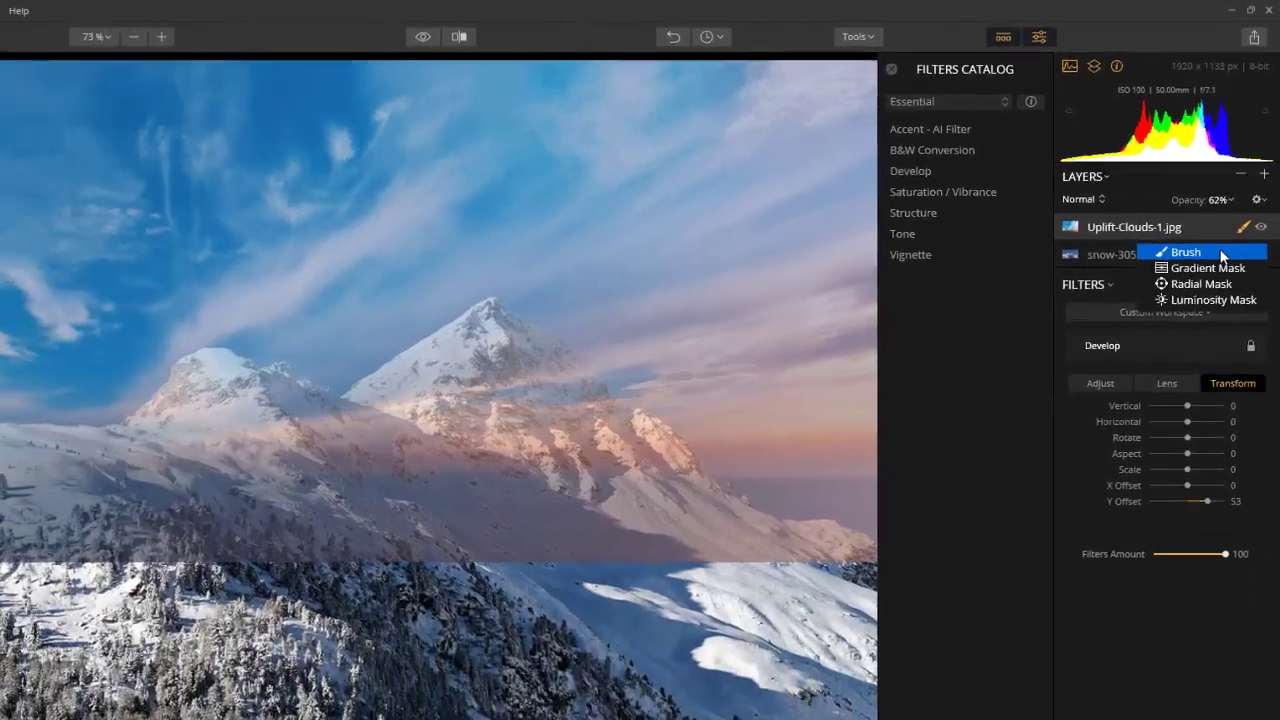
pyautogui.click(1179, 304)
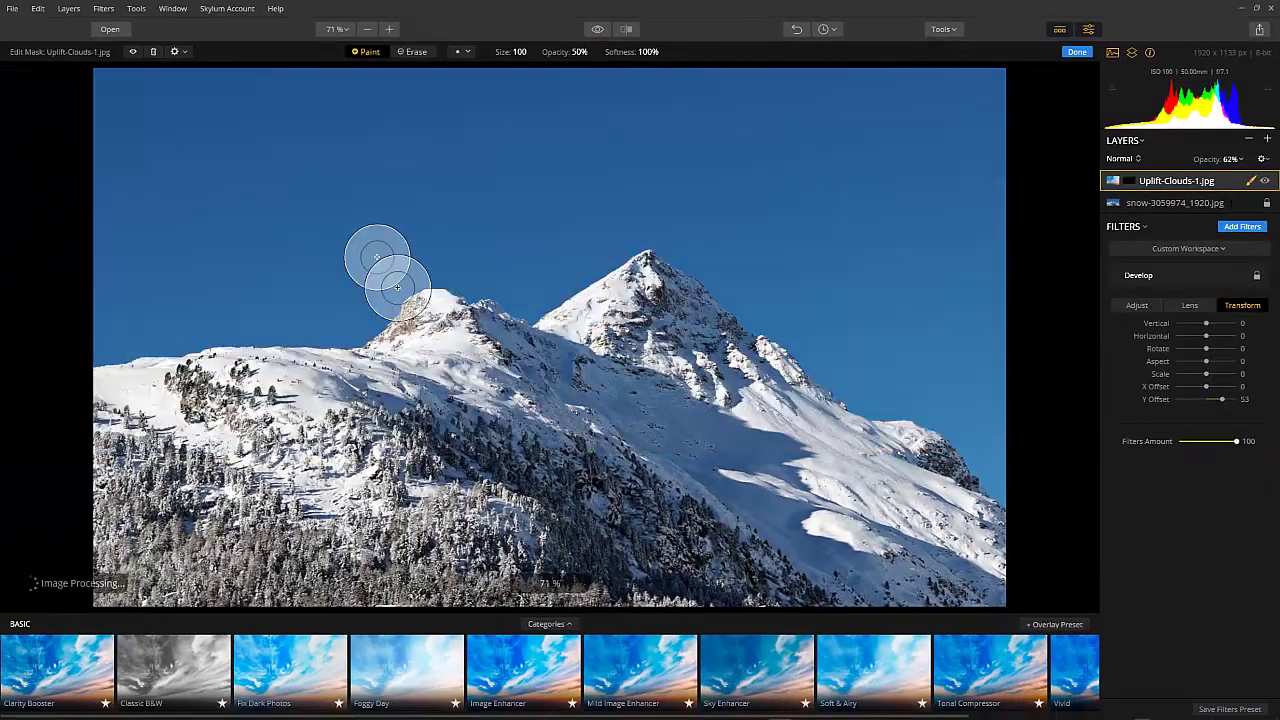
pyautogui.click(518, 51)
pyautogui.moveTo(540, 77); pyautogui.dragTo(511, 77)
pyautogui.moveTo(554, 119)
pyautogui.mouseDown()
pyautogui.moveTo(118, 100)
pyautogui.moveTo(114, 184)
pyautogui.moveTo(624, 120)
pyautogui.moveTo(905, 112)
pyautogui.moveTo(264, 168)
pyautogui.moveTo(97, 236)
pyautogui.moveTo(642, 147)
pyautogui.moveTo(830, 258)
pyautogui.moveTo(919, 320)
pyautogui.moveTo(945, 356)
pyautogui.moveTo(986, 320)
pyautogui.moveTo(1056, 390)
pyautogui.moveTo(1000, 463)
pyautogui.mouseUp()
pyautogui.moveTo(1222, 399); pyautogui.dragTo(1216, 400)
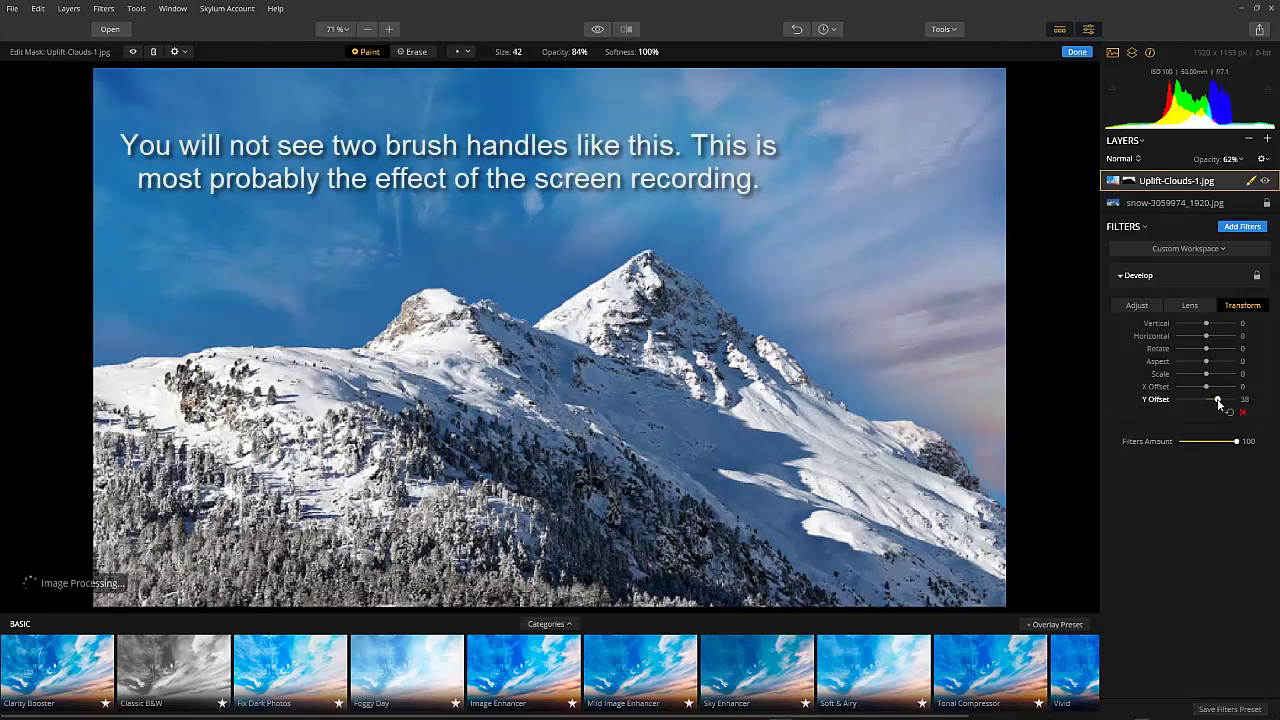
# Paint more cloud mask across the left sky, right ridge and beside the peaks
pyautogui.press(']')
pyautogui.press(']')
pyautogui.press(']')
pyautogui.press(']')
pyautogui.press(']')
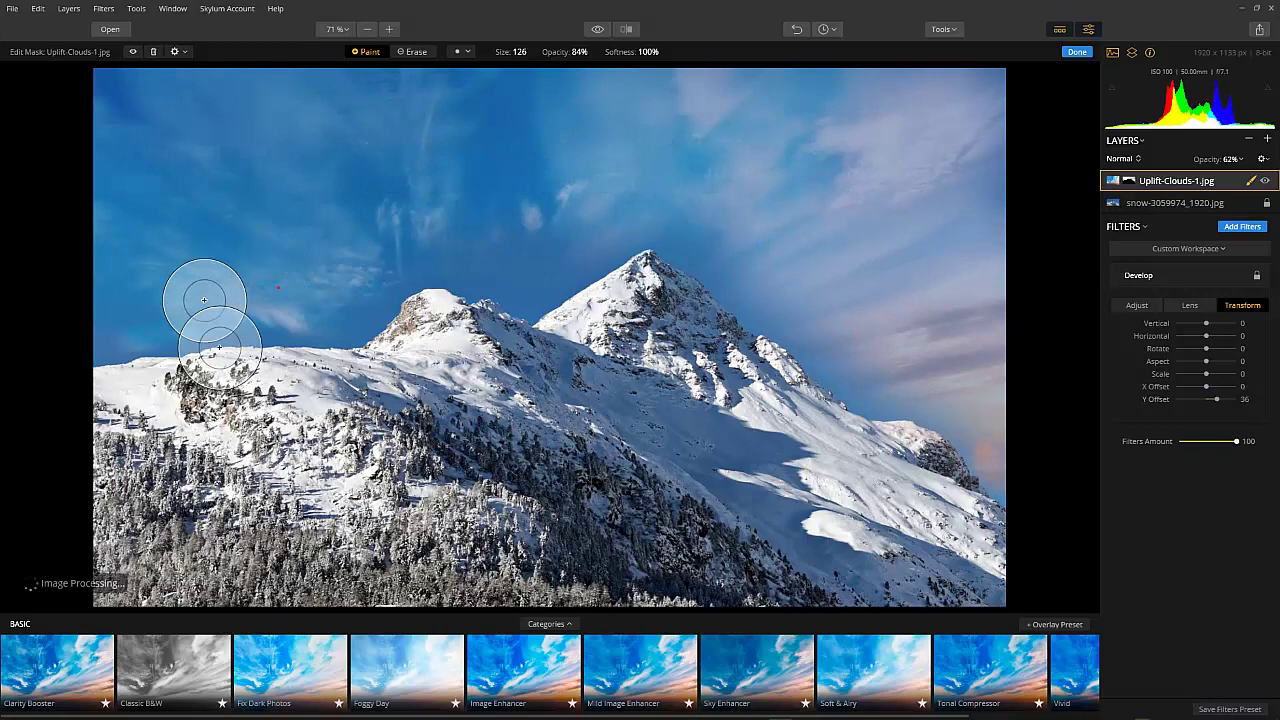
pyautogui.moveTo(207, 300)
pyautogui.mouseDown()
pyautogui.moveTo(664, 106)
pyautogui.moveTo(865, 164)
pyautogui.moveTo(980, 386)
pyautogui.mouseUp()
pyautogui.press('[')
pyautogui.press('[')
pyautogui.press('[')
pyautogui.press('[')
pyautogui.press('[')
pyautogui.moveTo(877, 413)
pyautogui.mouseDown()
pyautogui.moveTo(941, 391)
pyautogui.moveTo(854, 395)
pyautogui.moveTo(990, 440)
pyautogui.mouseUp()
pyautogui.moveTo(830, 388); pyautogui.dragTo(674, 268)
pyautogui.press(']')
pyautogui.press(']')
pyautogui.press(']')
pyautogui.press(']')
pyautogui.press(']')
pyautogui.press(']')
pyautogui.press(']')
pyautogui.press(']')
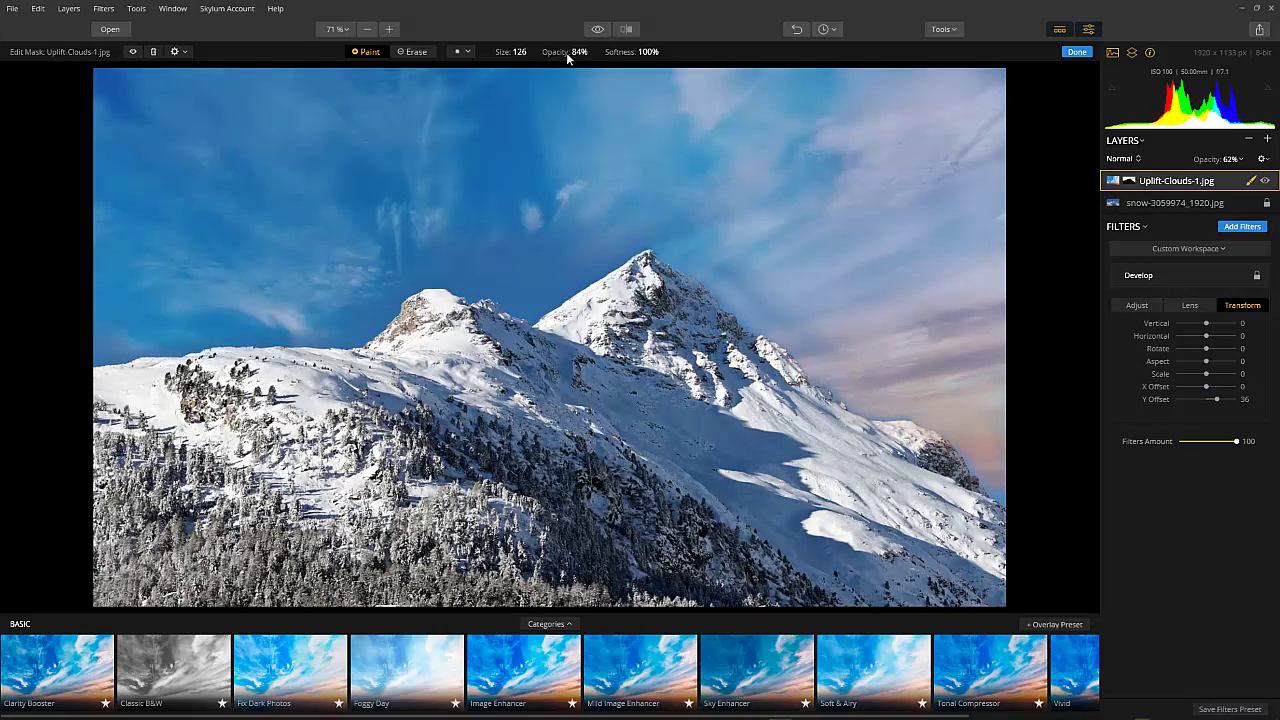
pyautogui.moveTo(760, 255); pyautogui.dragTo(390, 277)
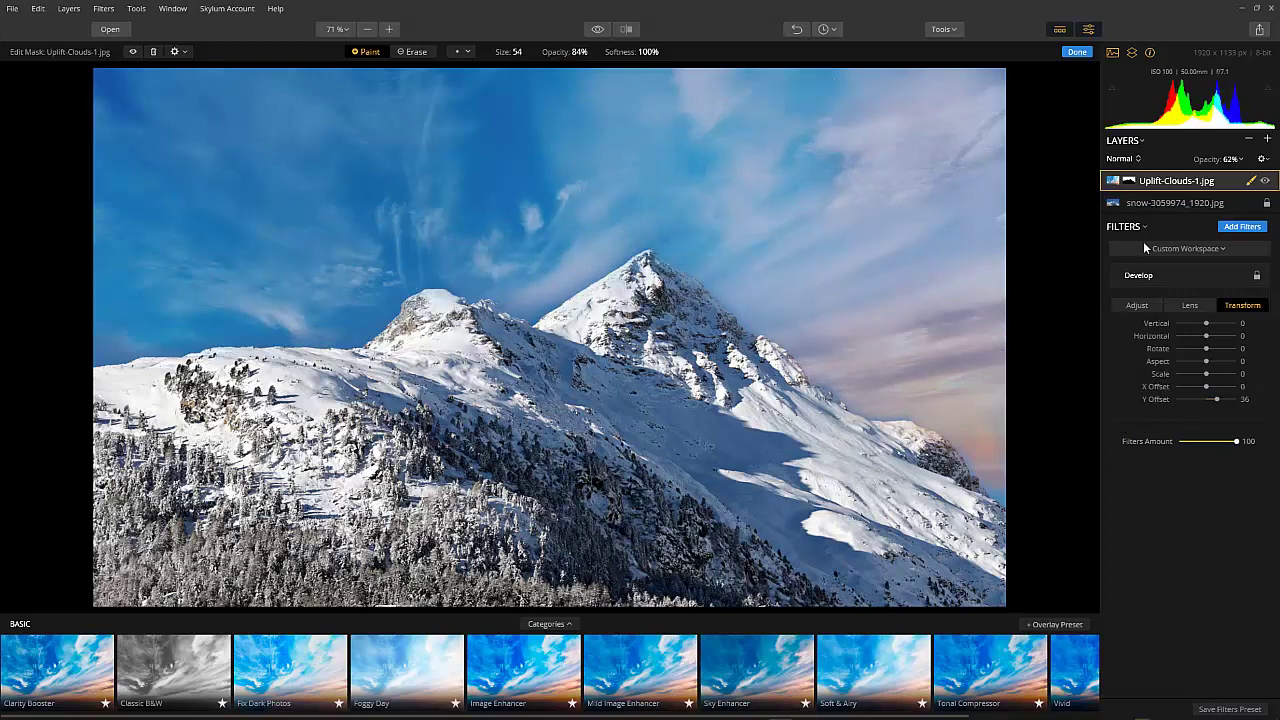
# Raise the Uplift-Clouds layer opacity from 62% to 81%
pyautogui.click(1238, 161)
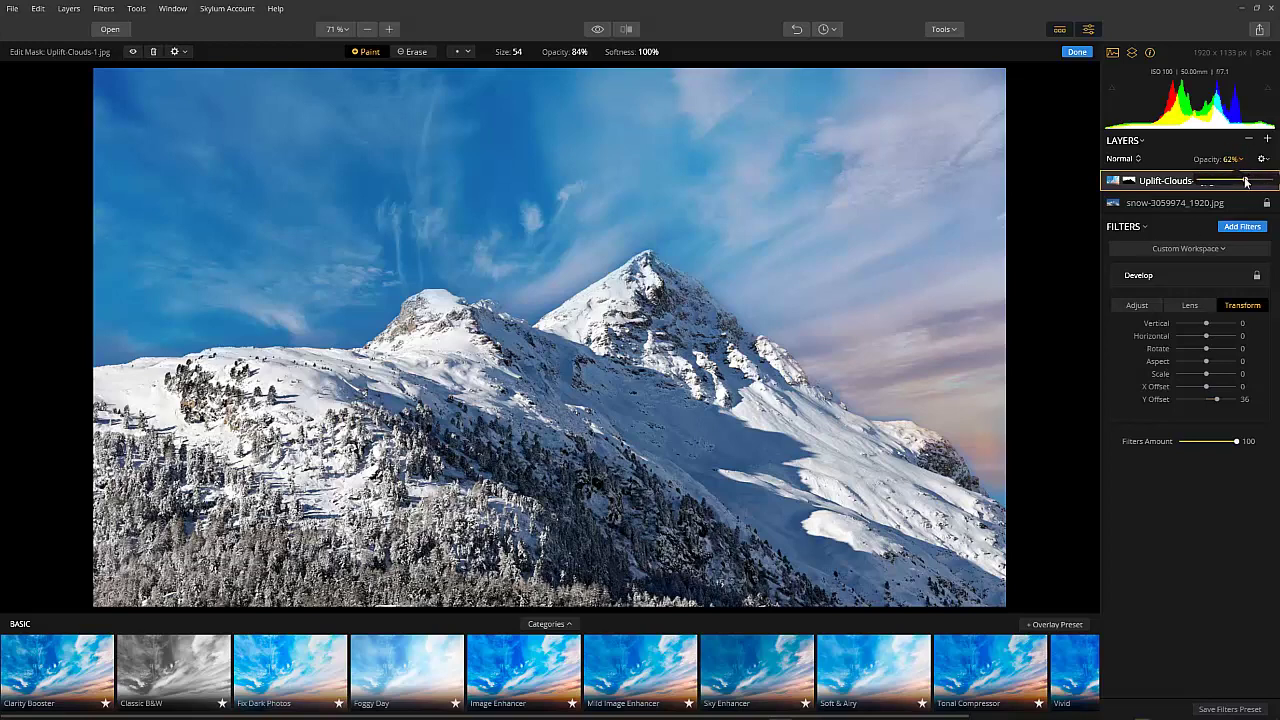
pyautogui.moveTo(1247, 182); pyautogui.dragTo(1260, 183)
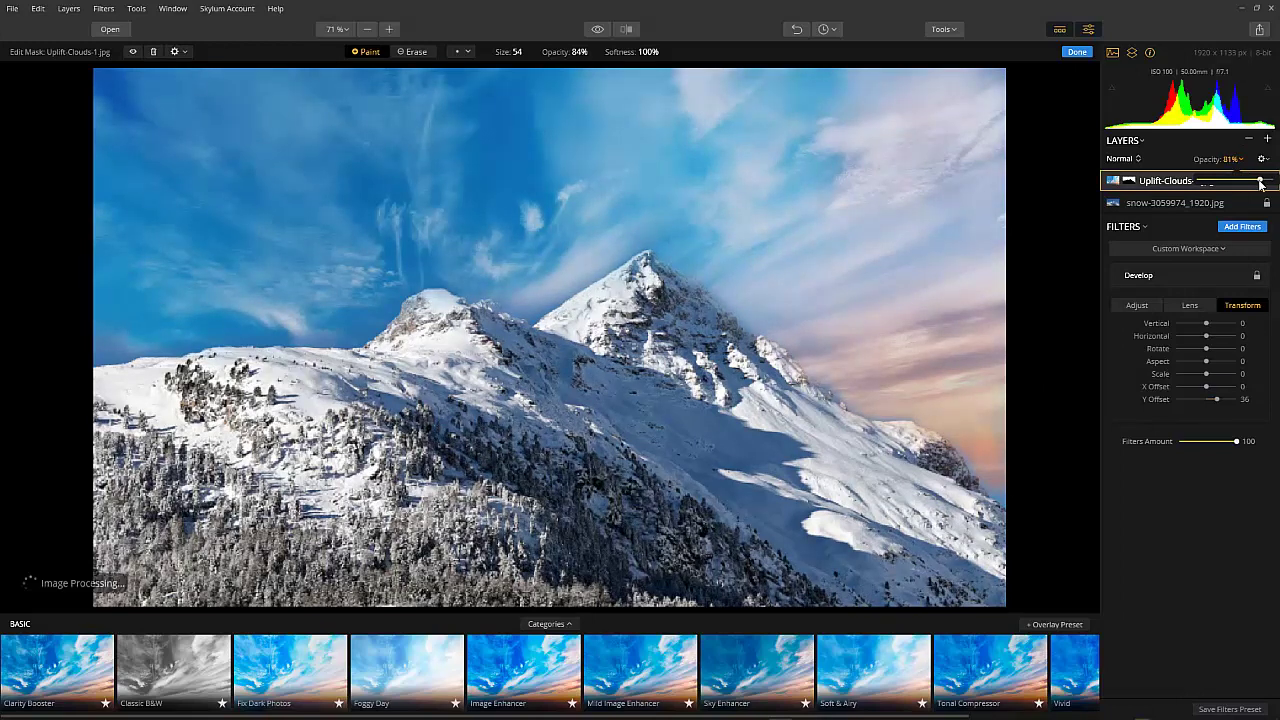
pyautogui.moveTo(1260, 182); pyautogui.dragTo(1260, 182)
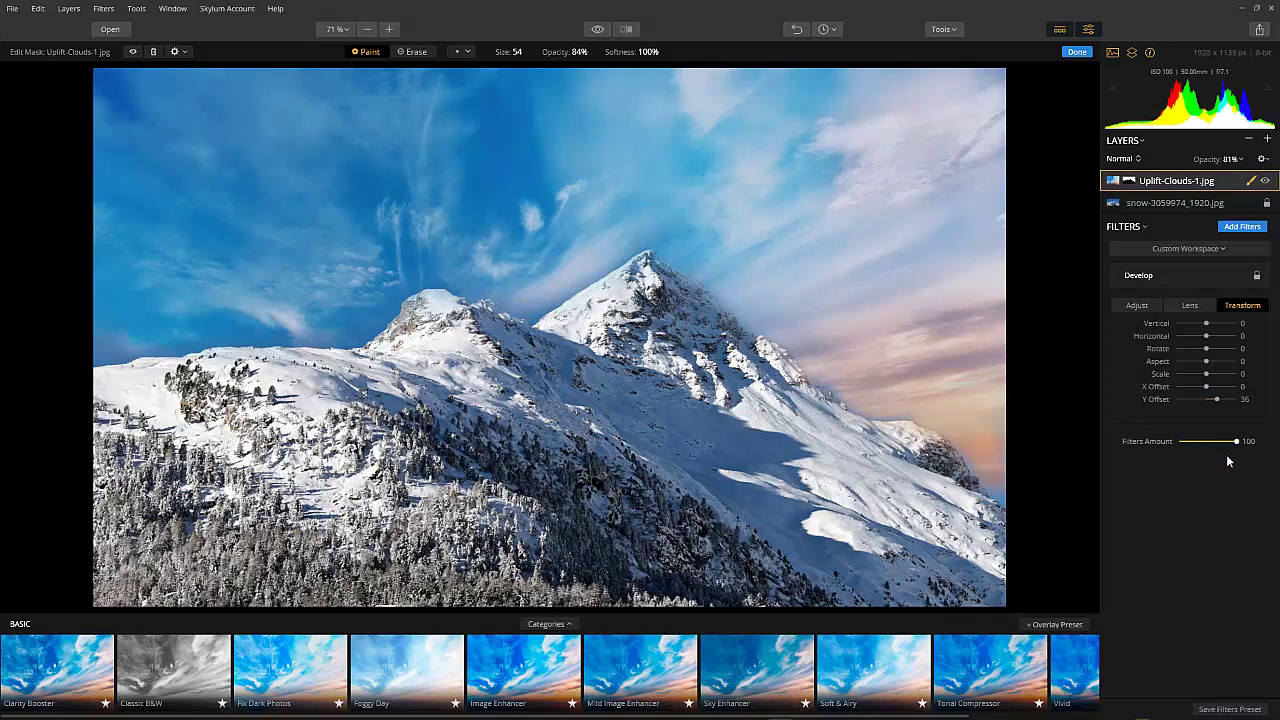
# Add a new adjustment layer, Layer 0, with the Professional Photo Filter
pyautogui.click(1267, 140)
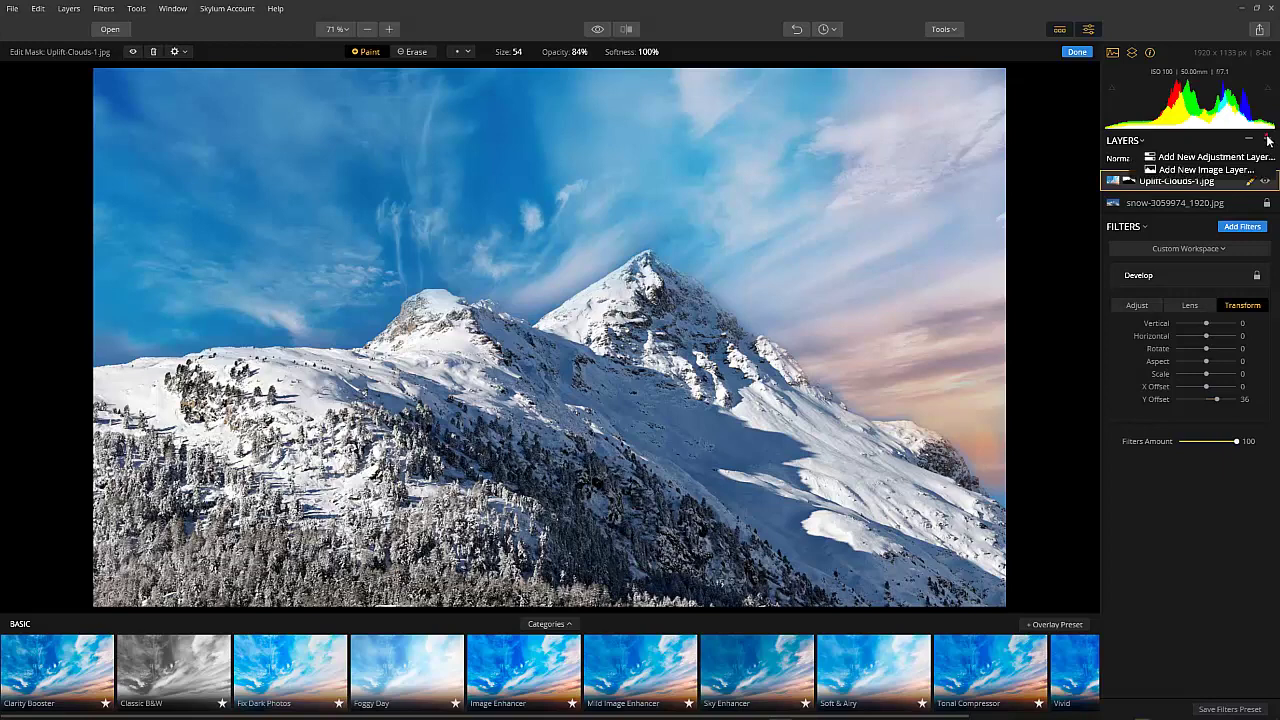
pyautogui.click(1238, 158)
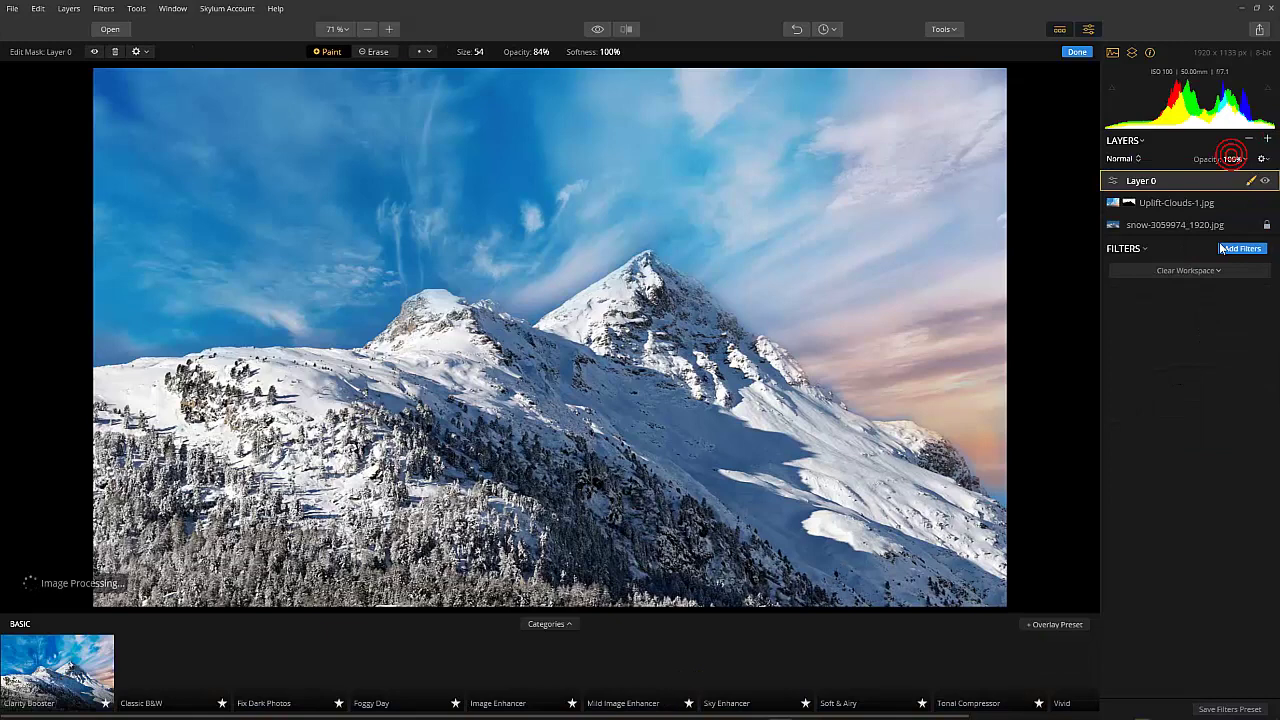
pyautogui.click(1240, 250)
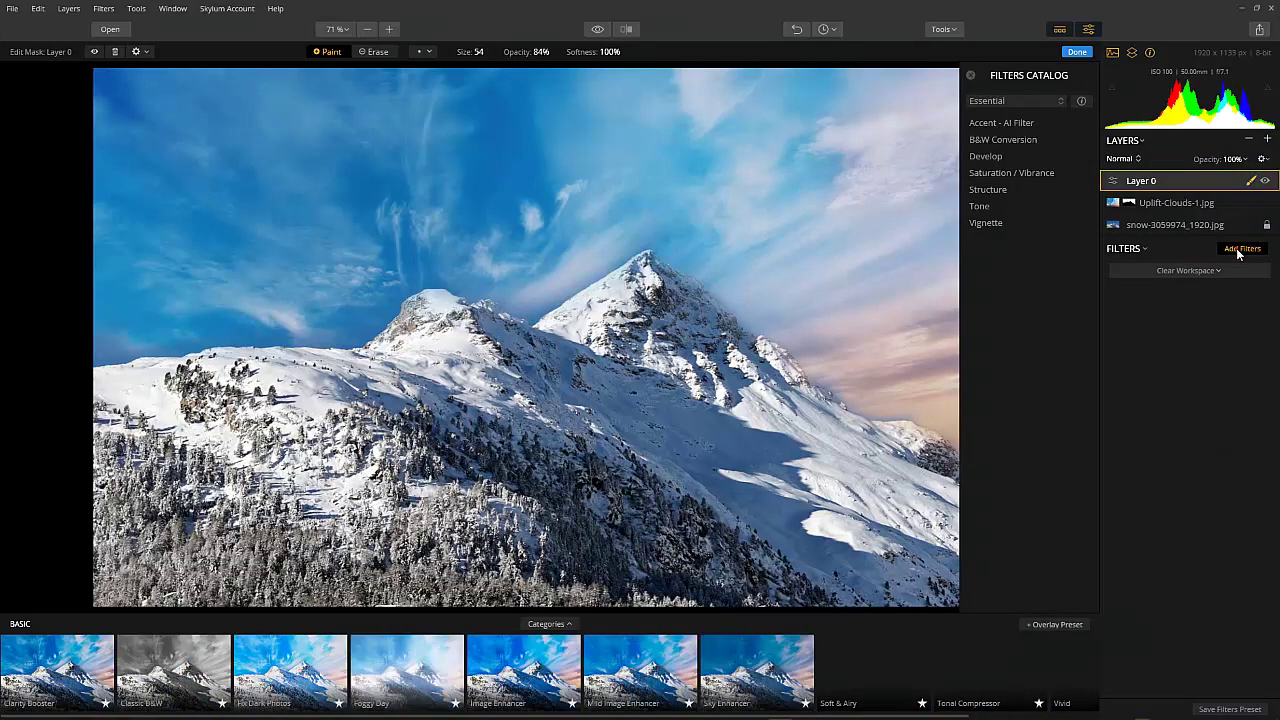
pyautogui.click(1059, 100)
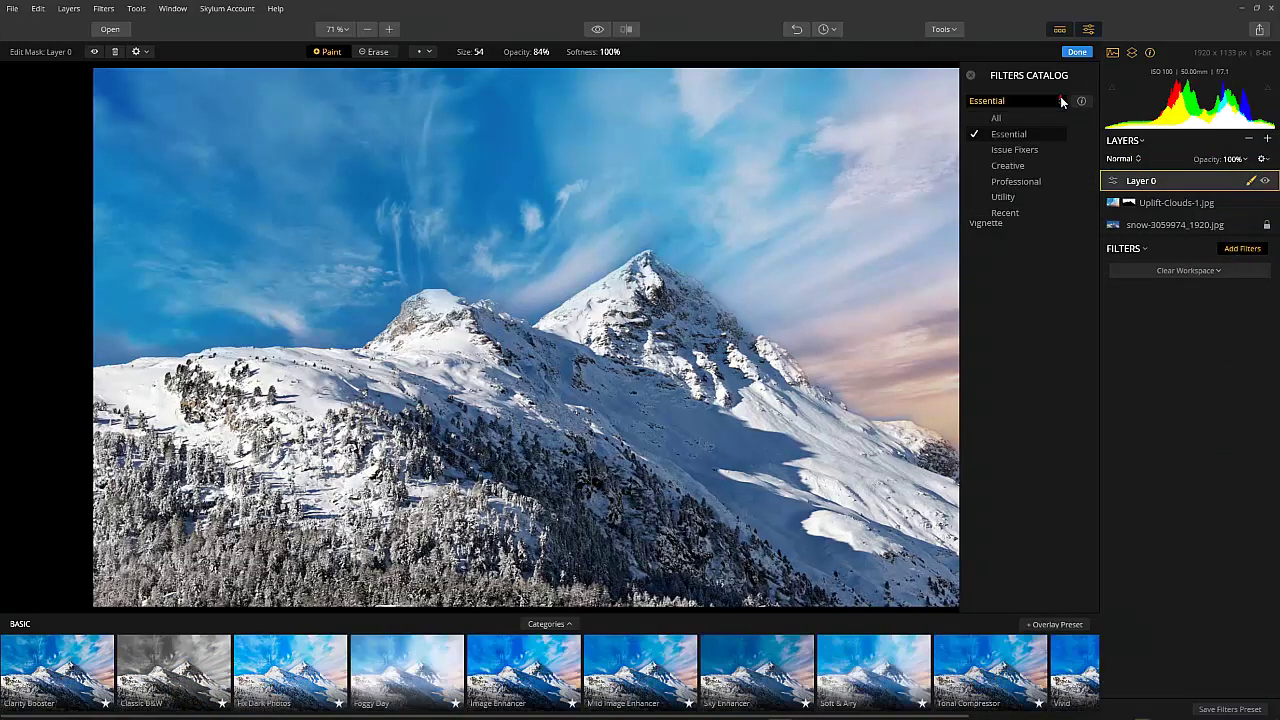
pyautogui.click(1027, 182)
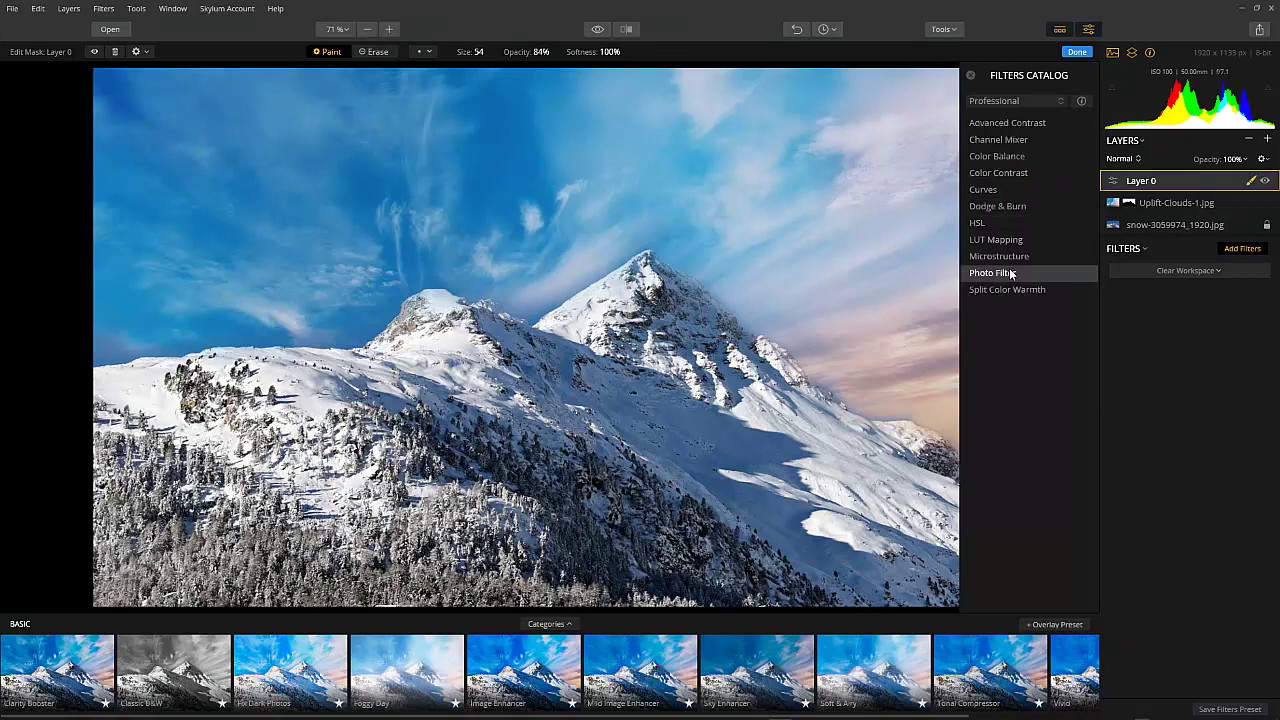
pyautogui.click(1034, 271)
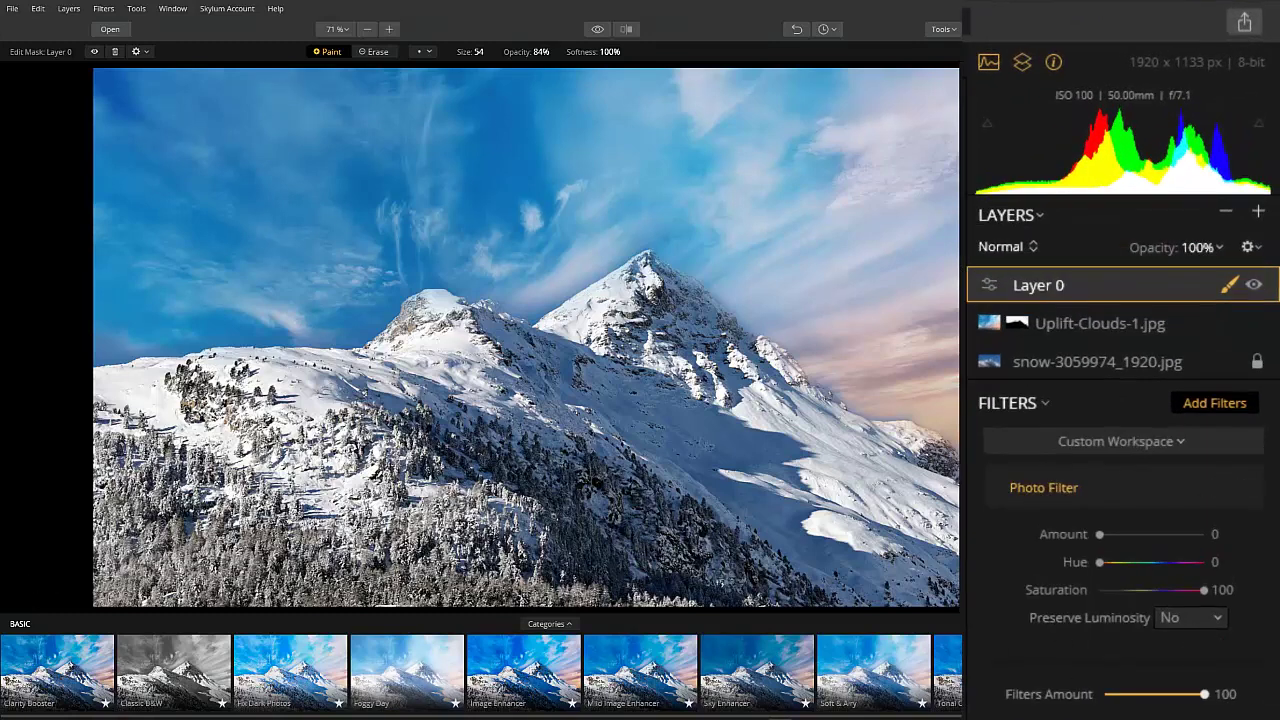
# Set the Photo Filter to Amount 13, Hue 60 and Saturation 79
pyautogui.moveTo(1099, 562); pyautogui.dragTo(1122, 562)
pyautogui.moveTo(1099, 534); pyautogui.dragTo(1110, 535)
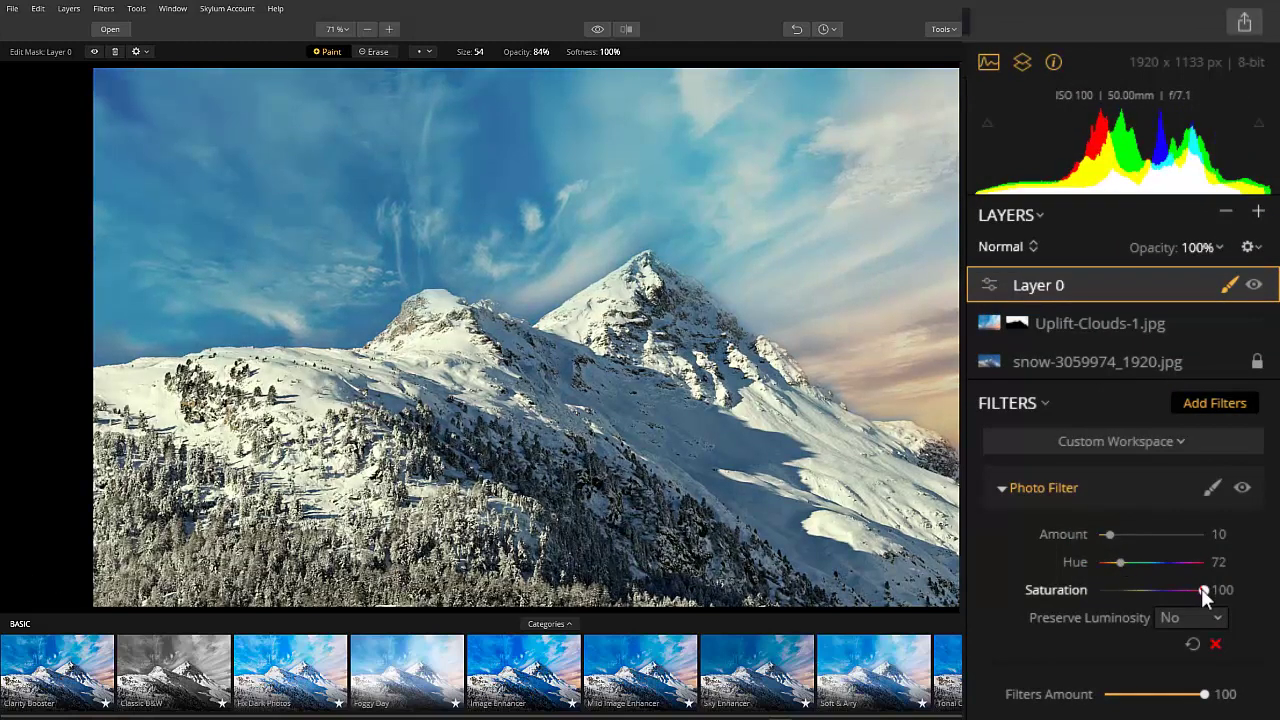
pyautogui.moveTo(1202, 590); pyautogui.dragTo(1164, 588)
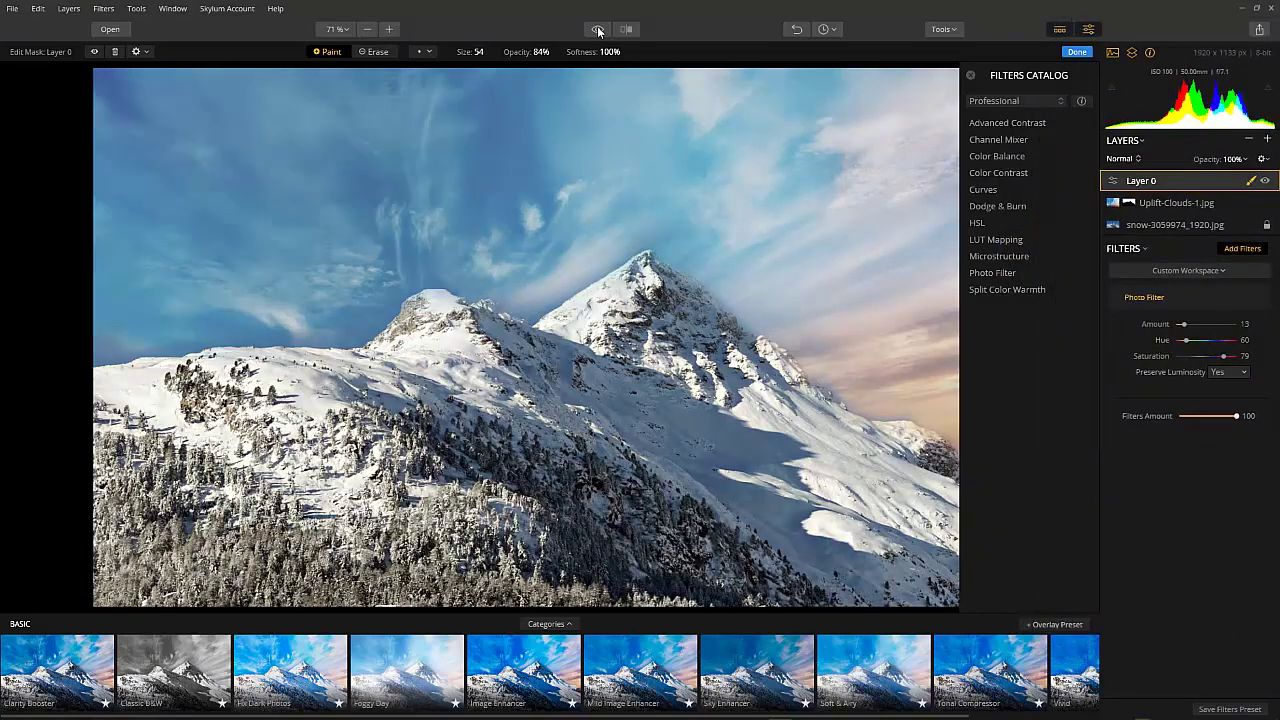
# Add Layer 1 with the Vivid preset and open JPEG export settings at 1920×1133
pyautogui.click(1268, 142)
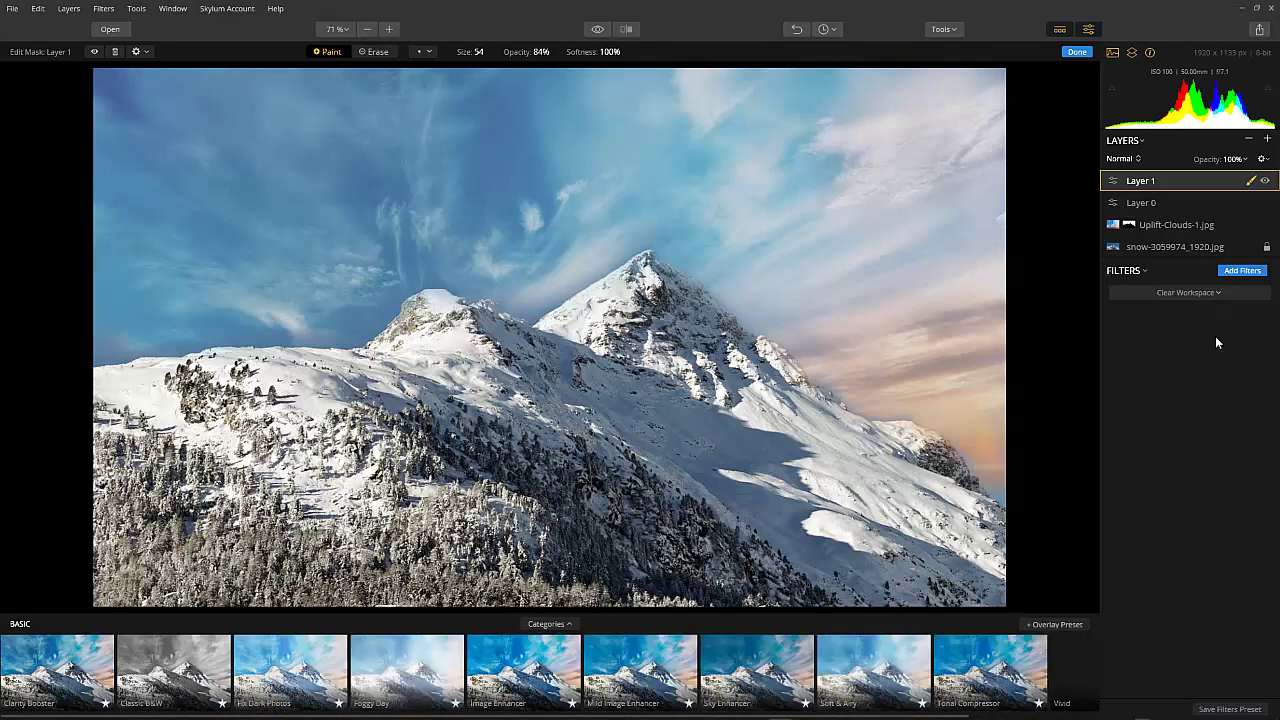
pyautogui.click(1074, 668)
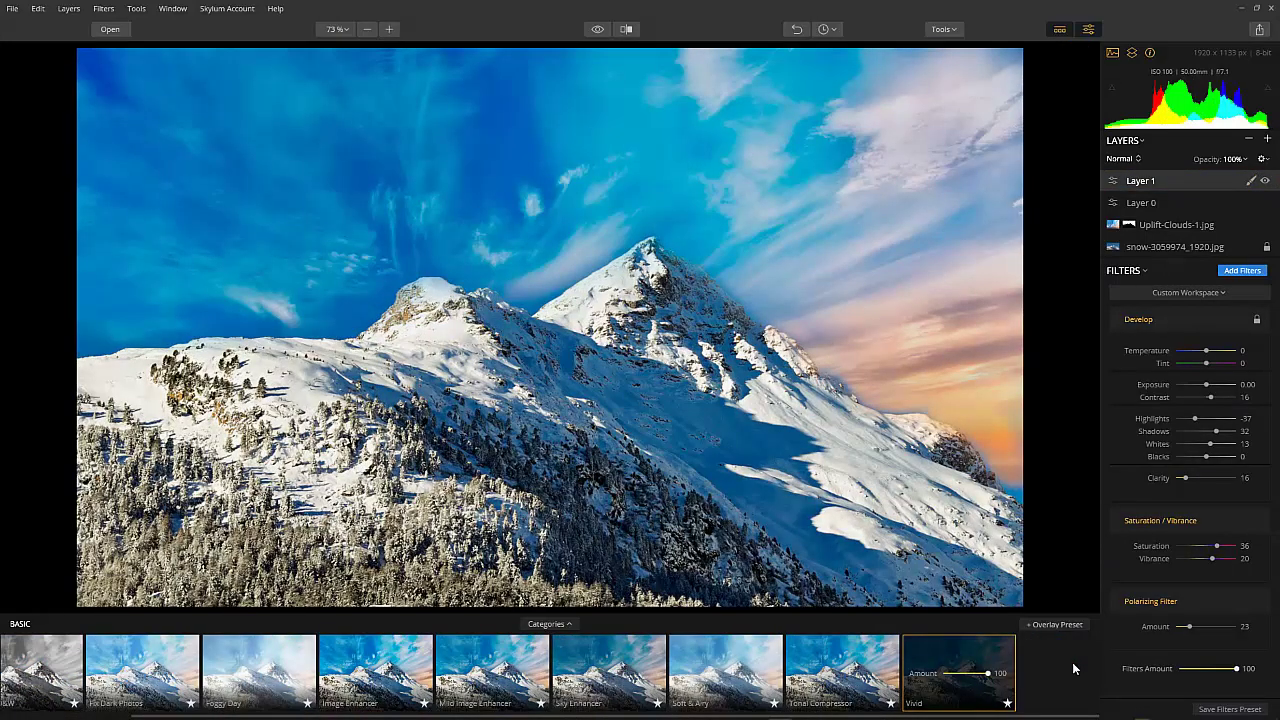
pyautogui.click(12, 8)
pyautogui.click(29, 57)
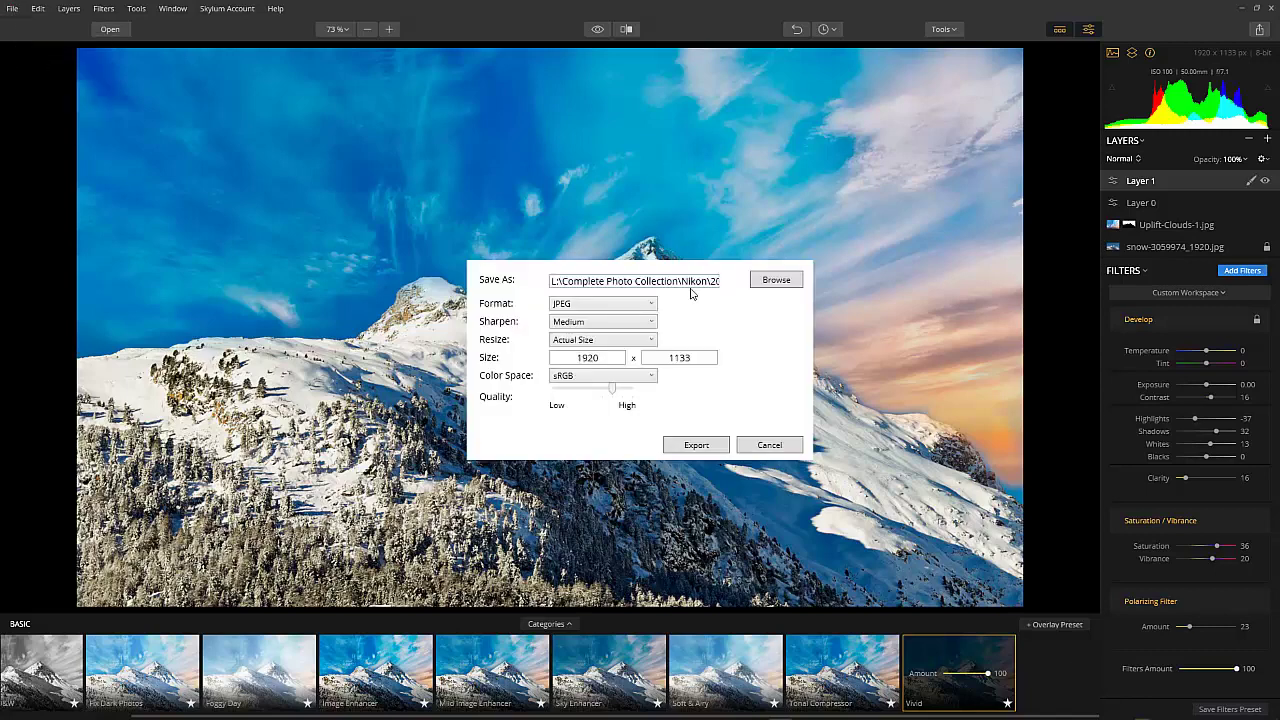